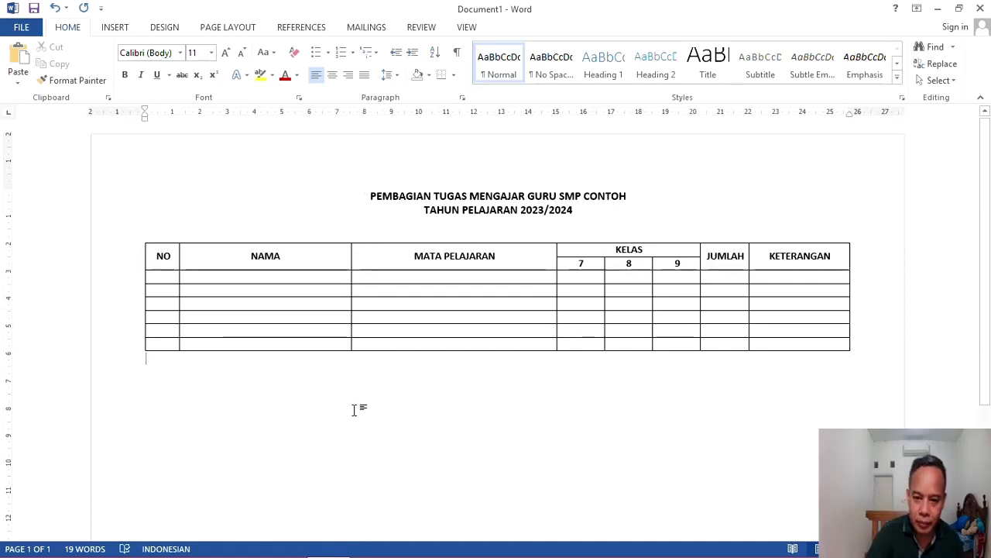
- Scroll to the finished table example and step down through the NO column rows
scroll(330, 410, "down", 1)
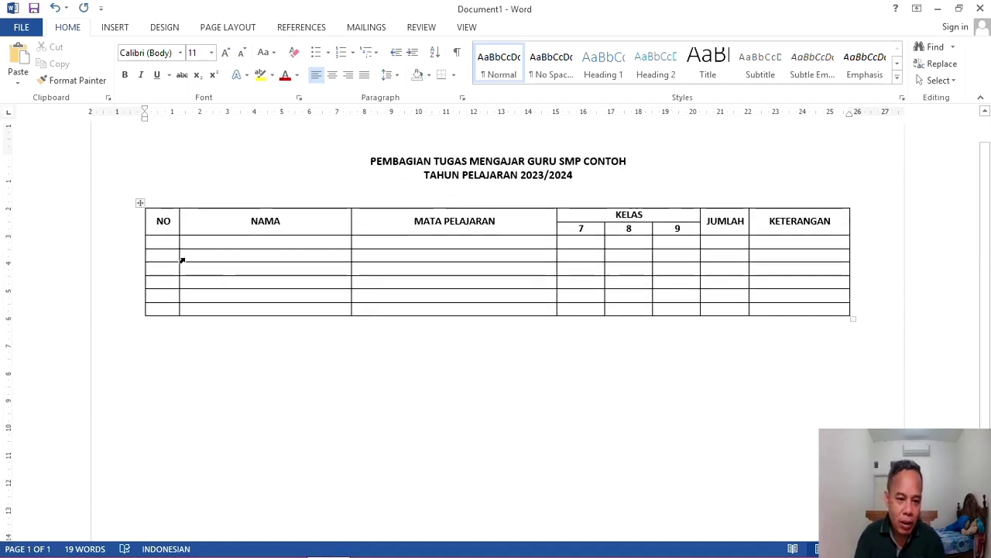
left_click(174, 243)
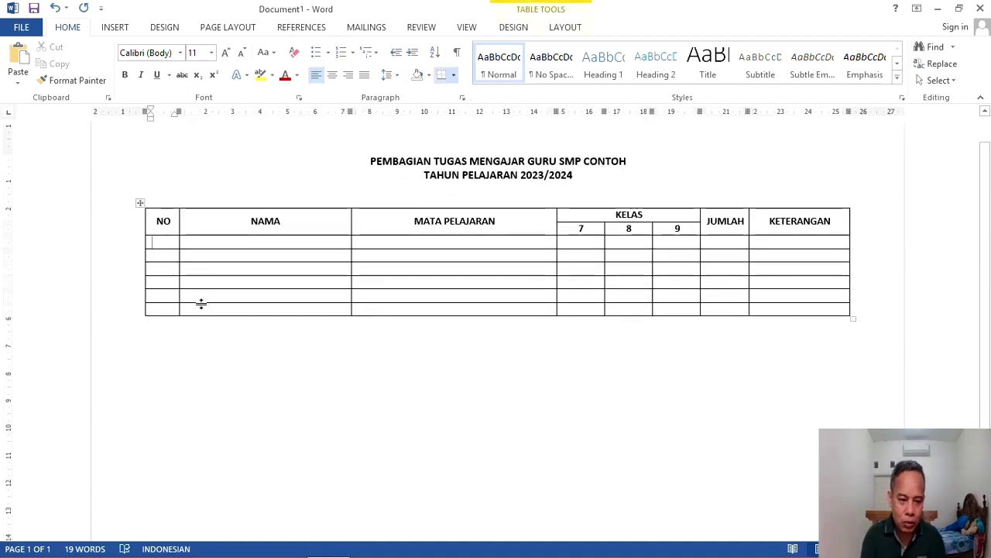
key("Down")
key("Down")
key("Down")
key("Down")
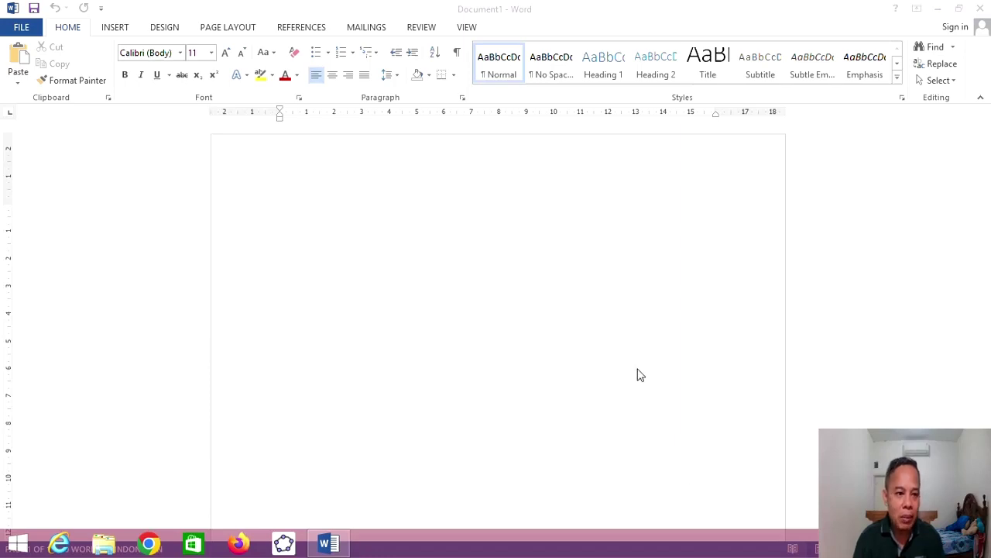
- In Page Setup, set Top, Left, Bottom and Right margins to 2 cm and choose Landscape on A4
left_click(427, 194)
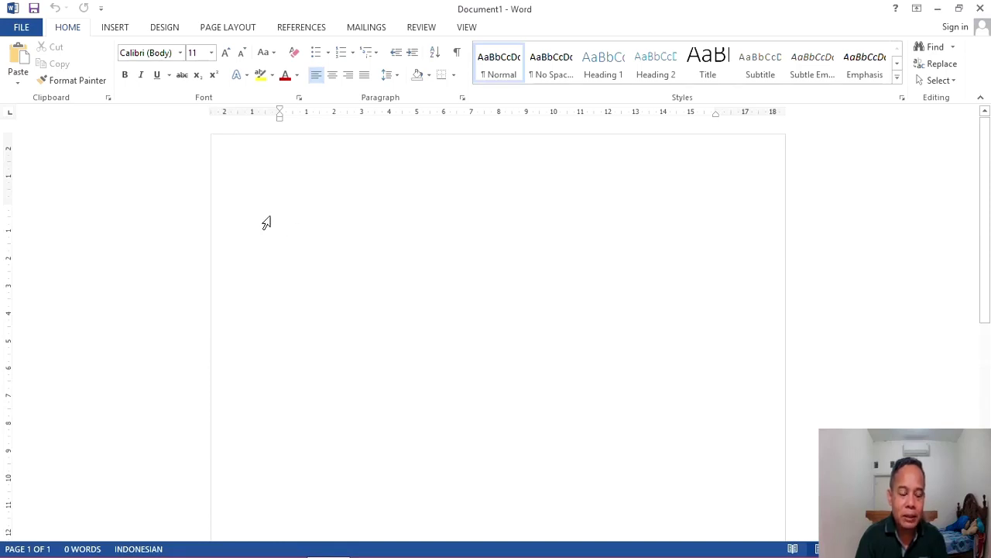
left_click(246, 32)
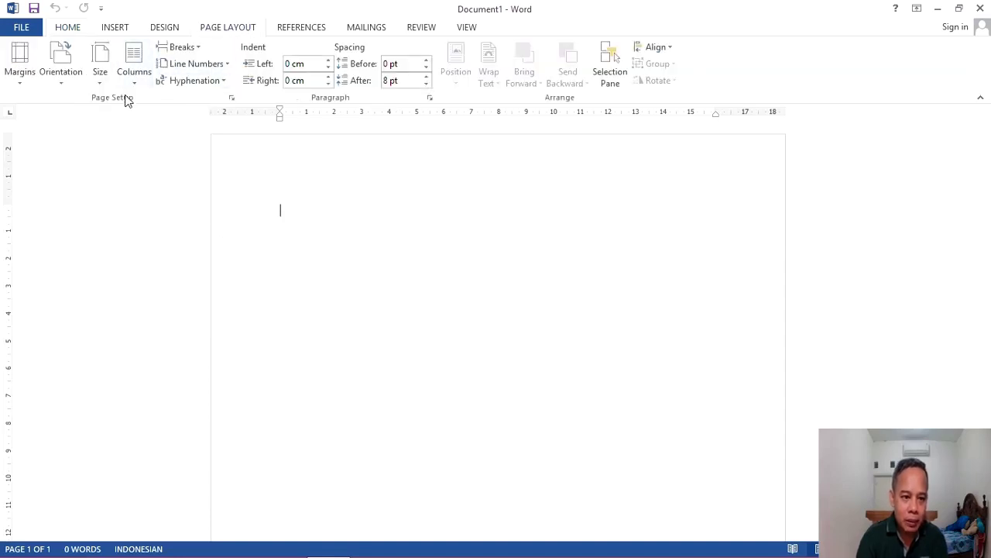
left_click(232, 98)
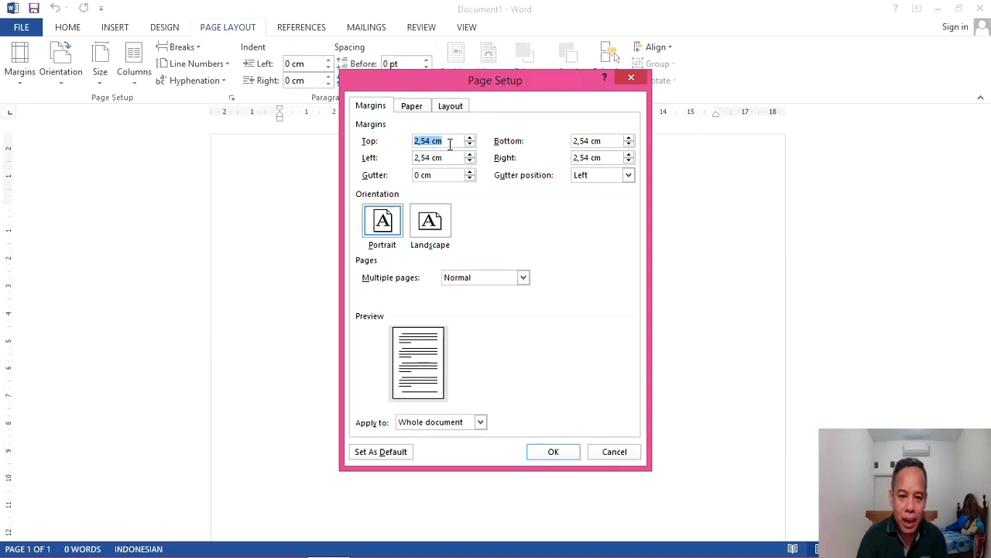
type("2")
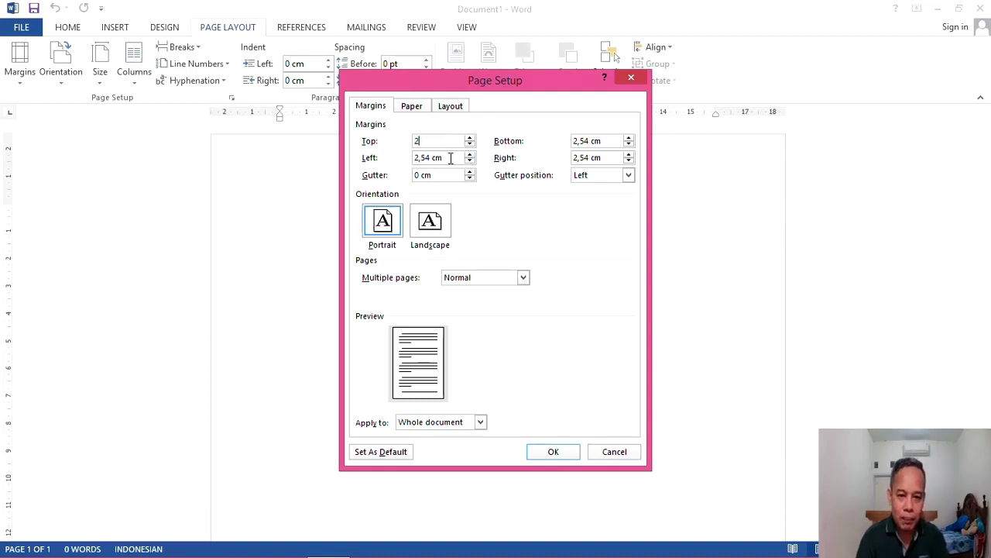
left_click_drag(452, 158, 404, 159)
type("2")
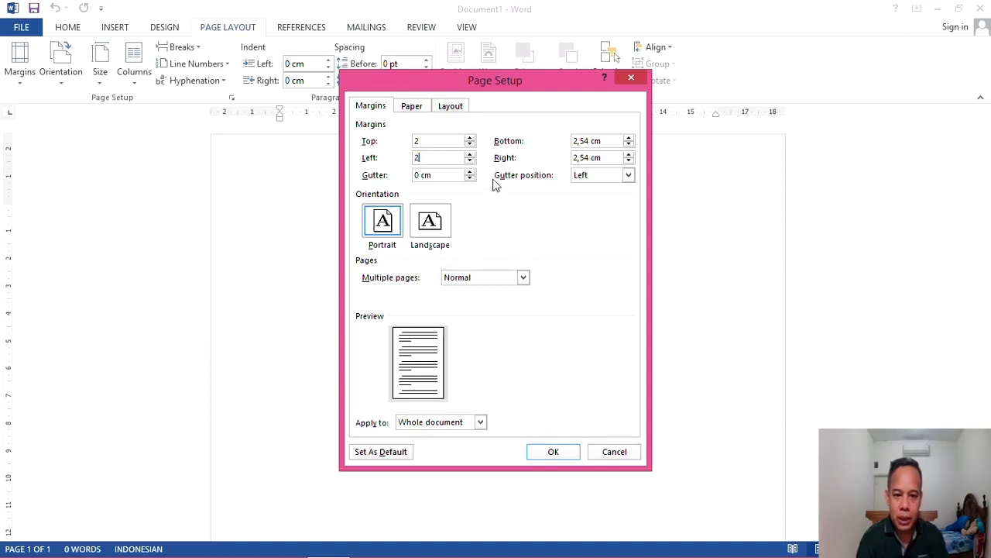
left_click_drag(607, 141, 561, 132)
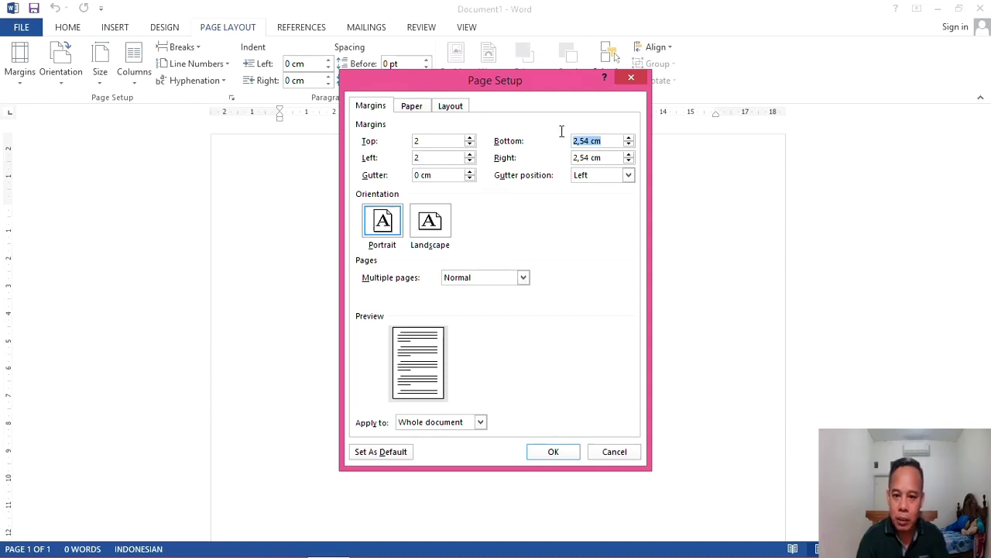
type("2")
left_click_drag(609, 157, 574, 159)
type("2")
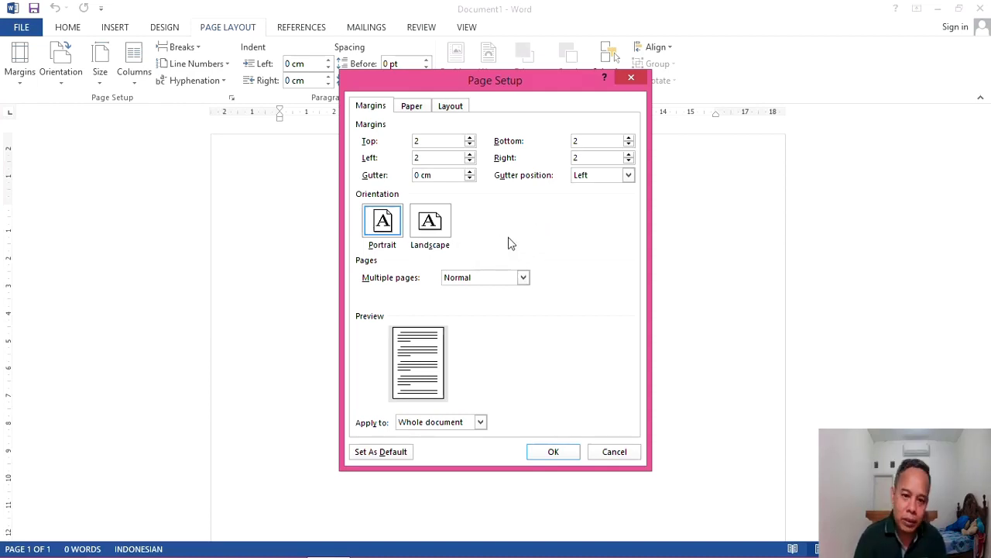
left_click(430, 221)
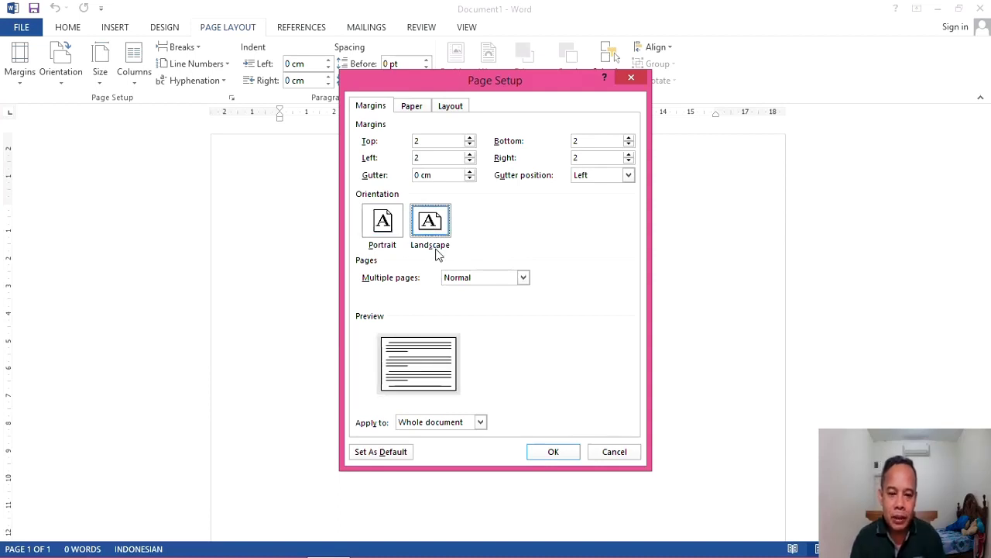
left_click(416, 108)
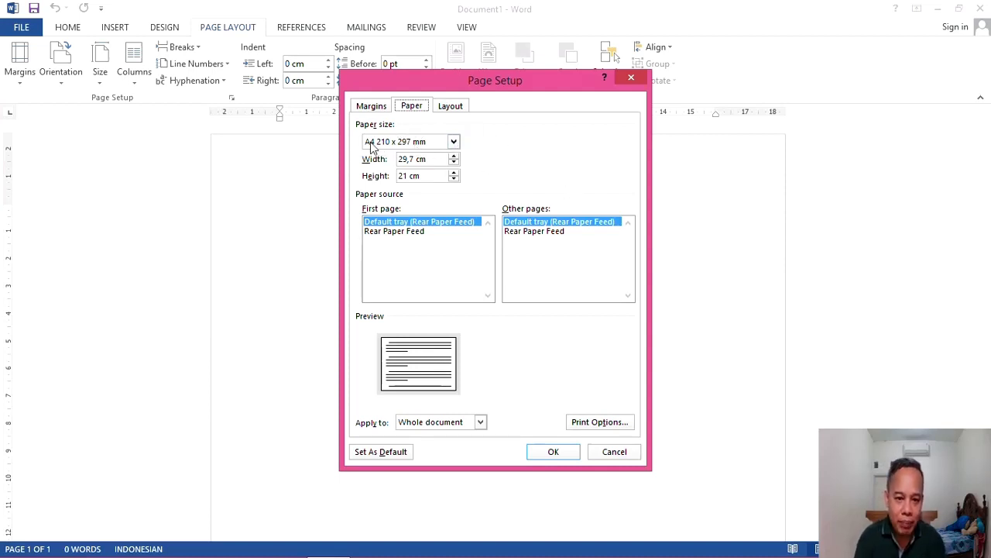
left_click(567, 455)
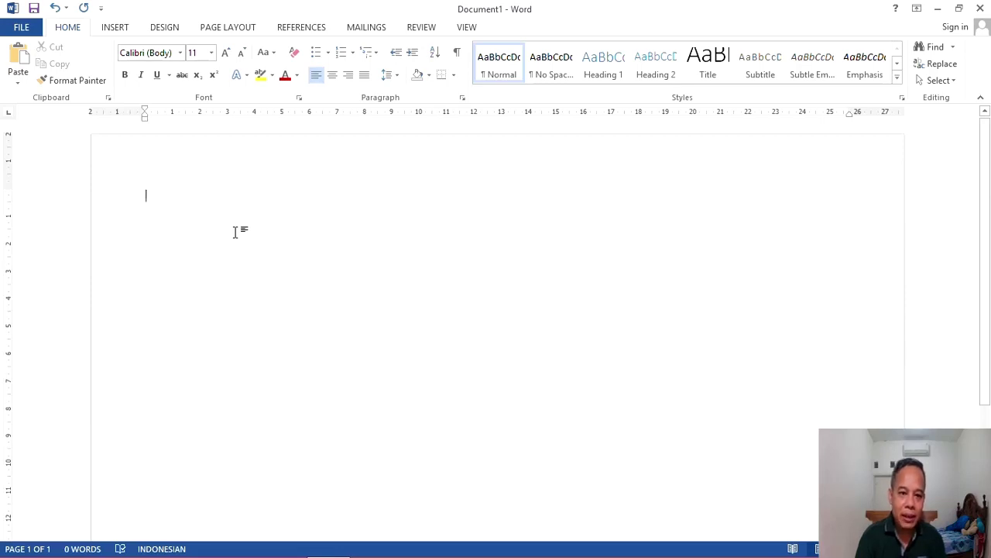
- Type the centred lines 'PEMBAGIAN TUGAS MENGAJAR GURU SMP CONTOH' and 'TAHUN PELAJARAN 2023/2024'
left_click(335, 77)
type("PE")
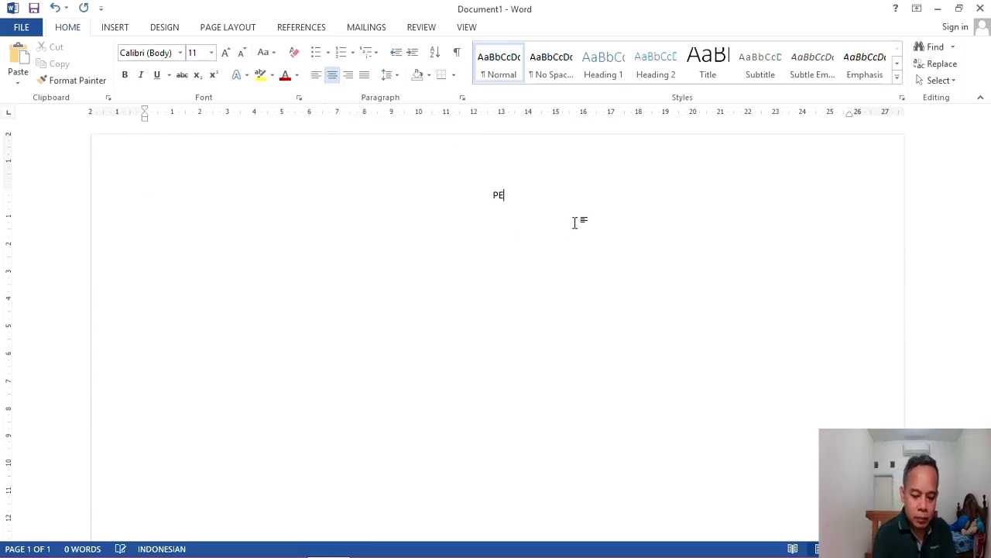
type("MBAGIAN TU")
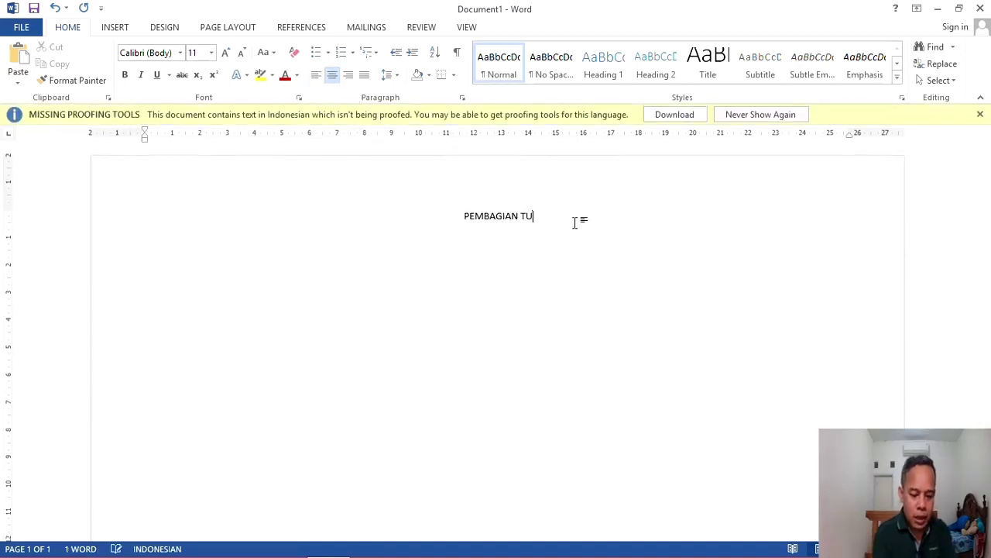
type("GAS MENGAJAR ")
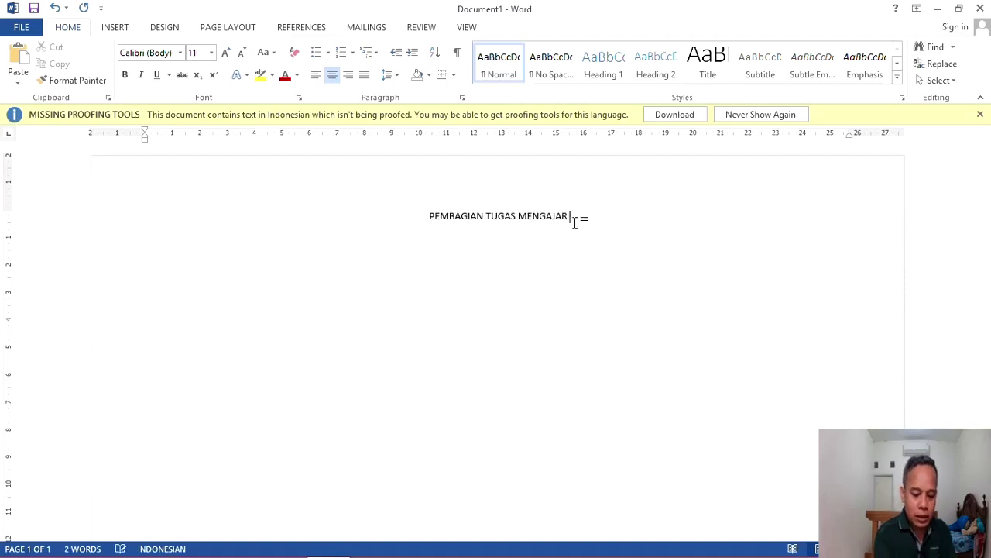
type("GURU SMP ")
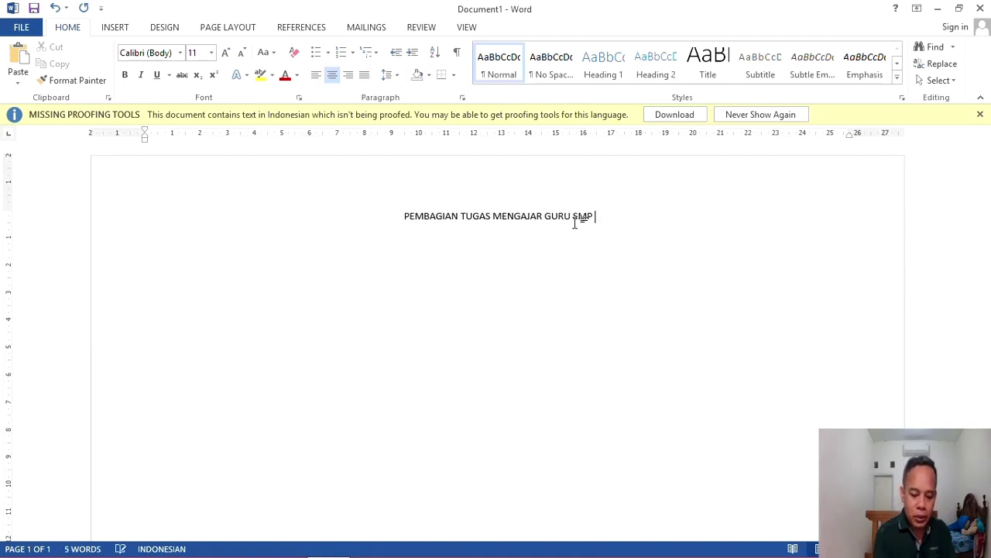
type("CONTOH")
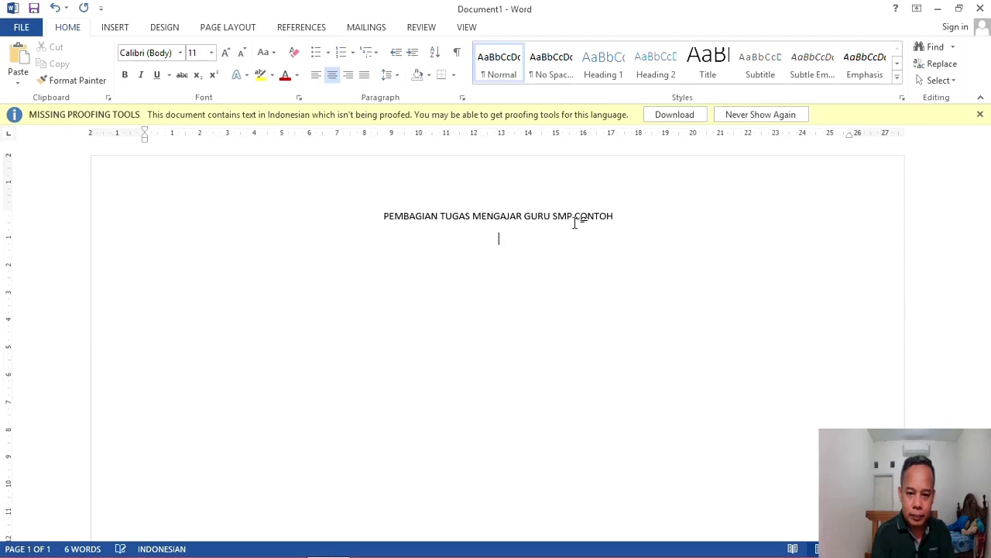
key("Return")
type("TAHUN PELAJA")
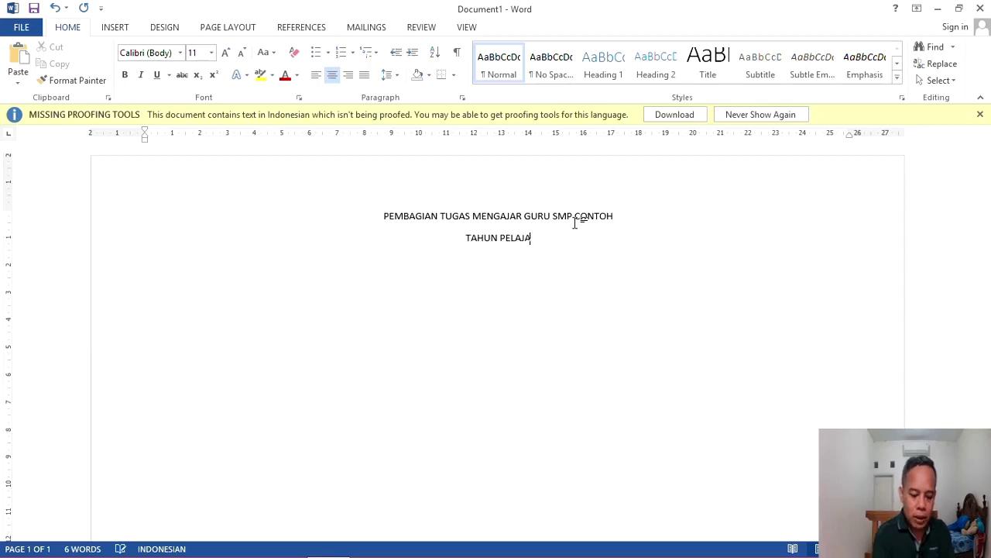
type("RAN 2023")
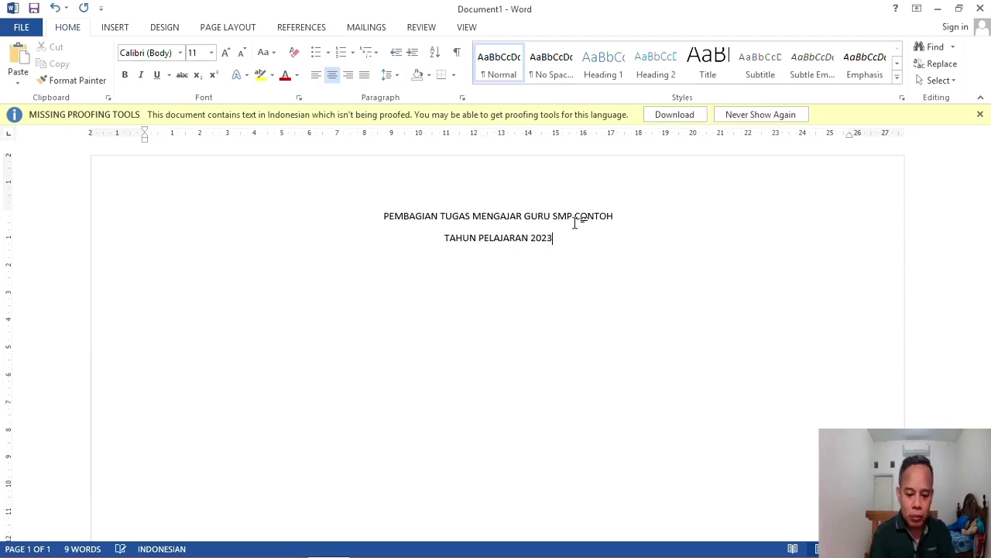
type("/2024")
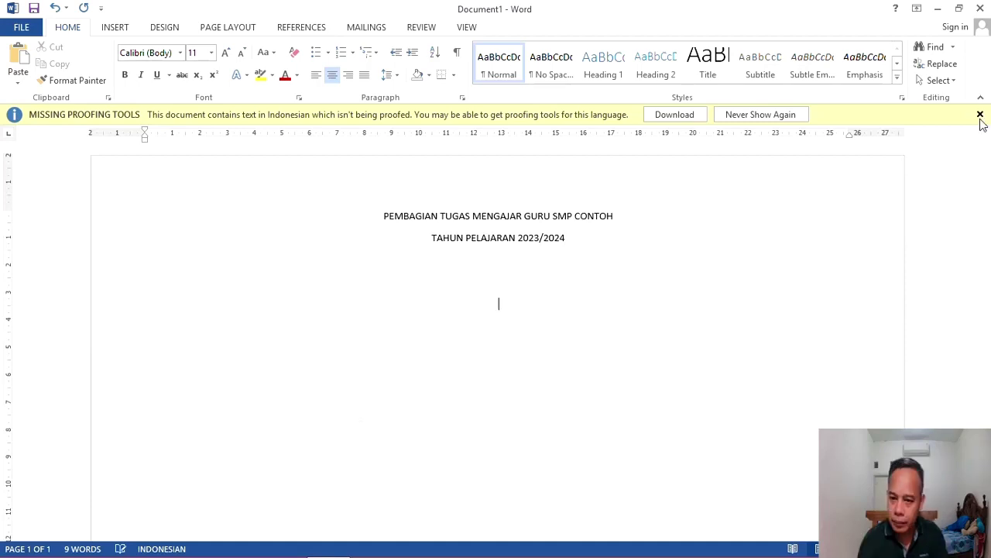
left_click(980, 114)
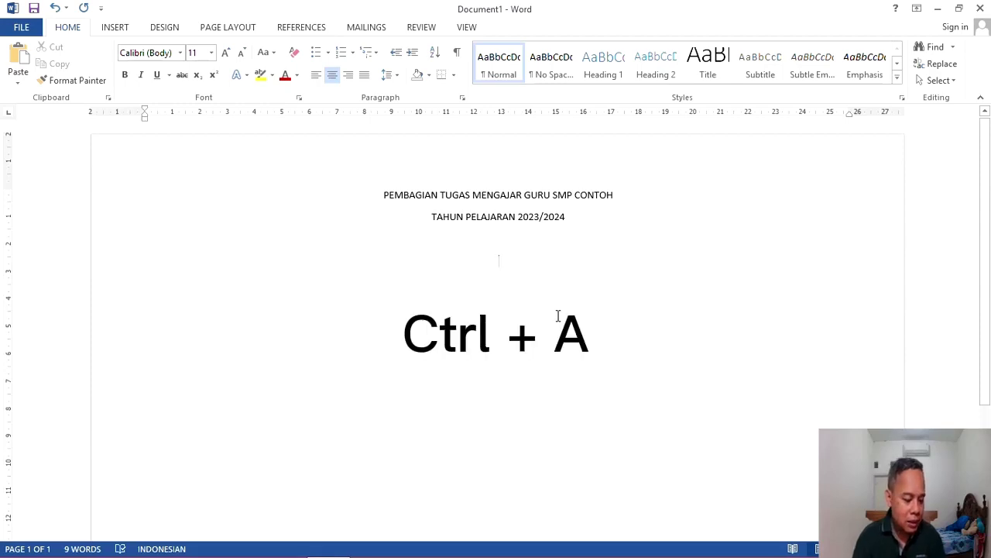
- Give all the title text 0 pt spacing after and Single line spacing in the Paragraph dialog
key("ctrl+a")
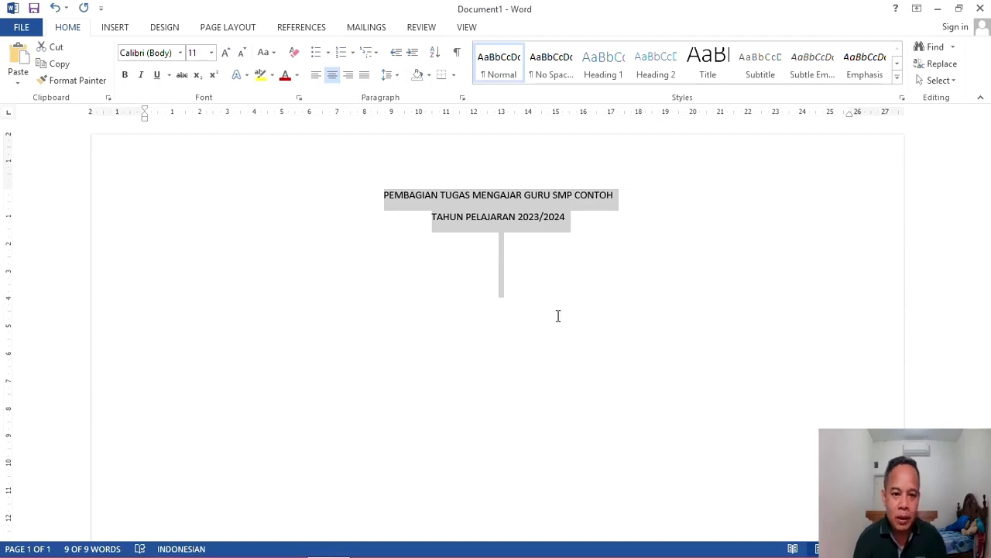
left_click(463, 98)
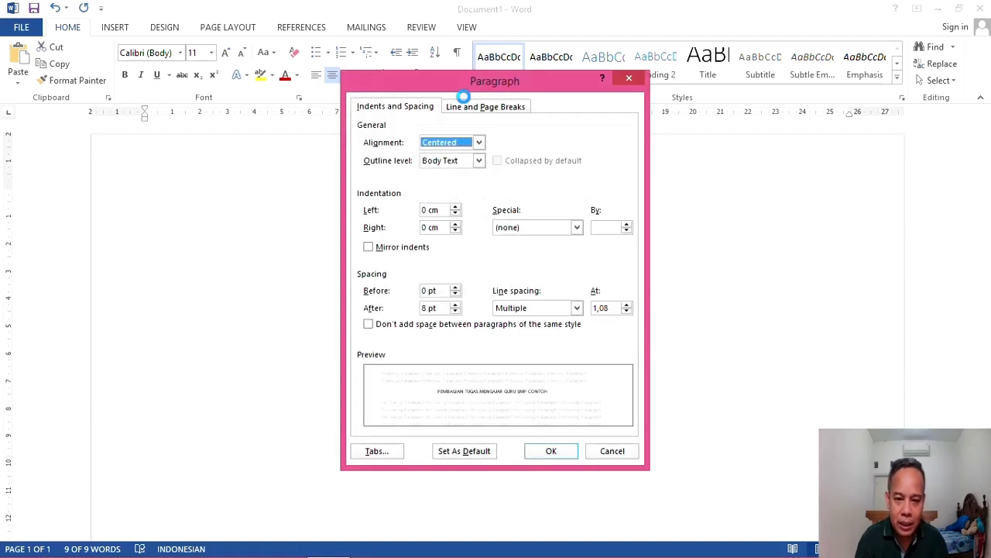
left_click(455, 311)
left_click(455, 311)
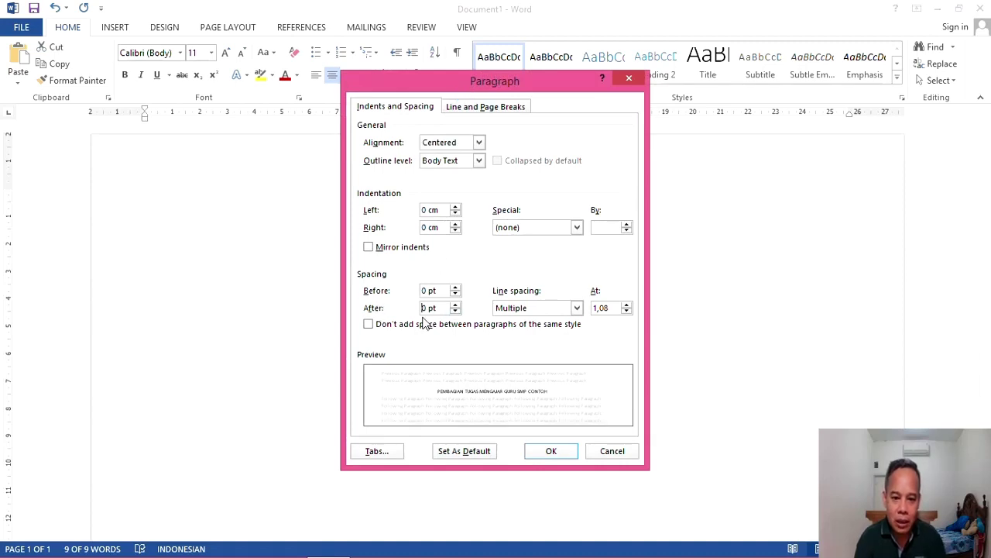
left_click(524, 310)
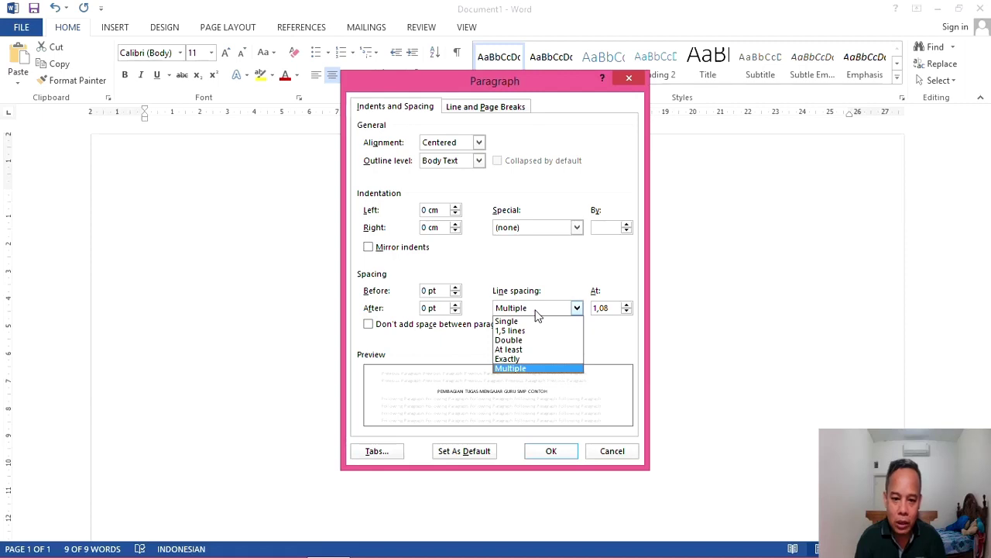
left_click(523, 322)
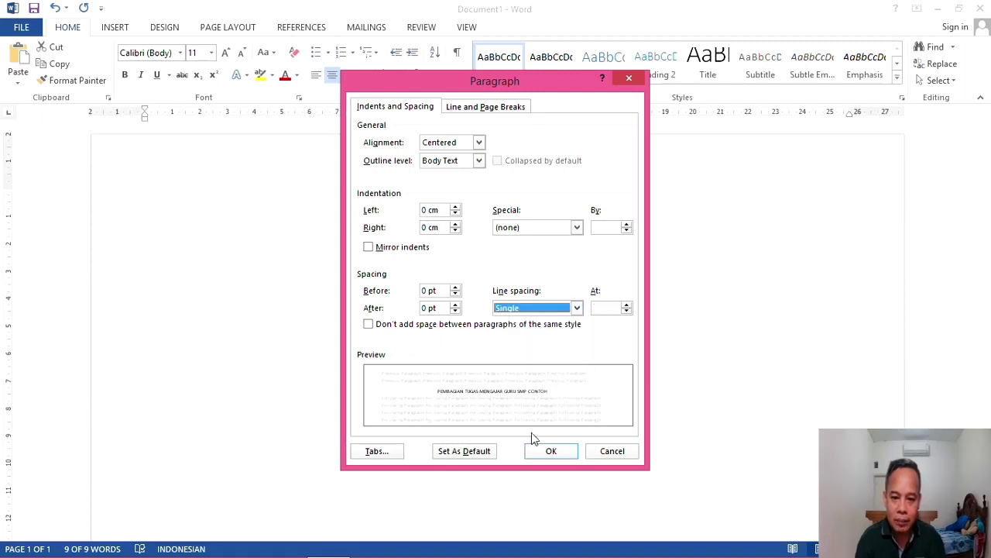
left_click(553, 453)
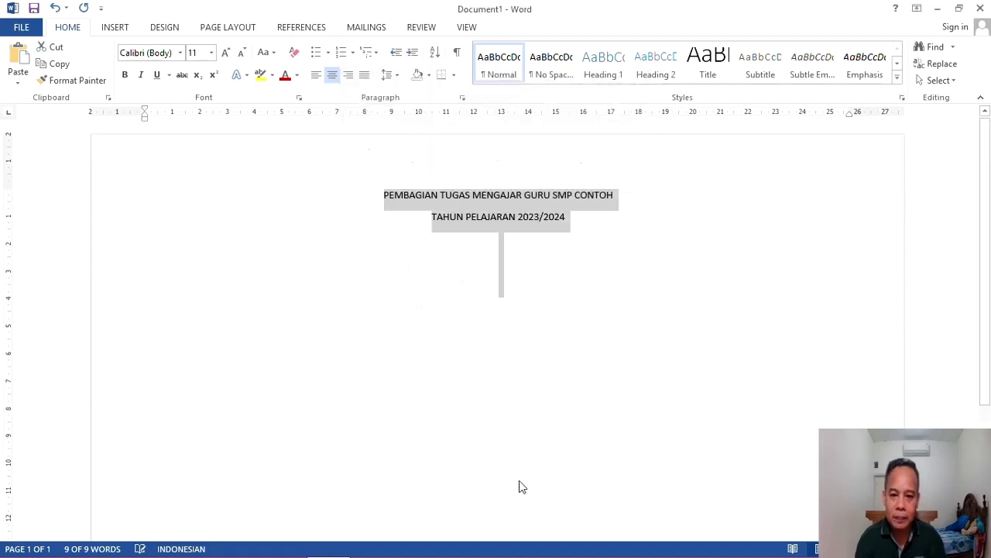
left_click(541, 253)
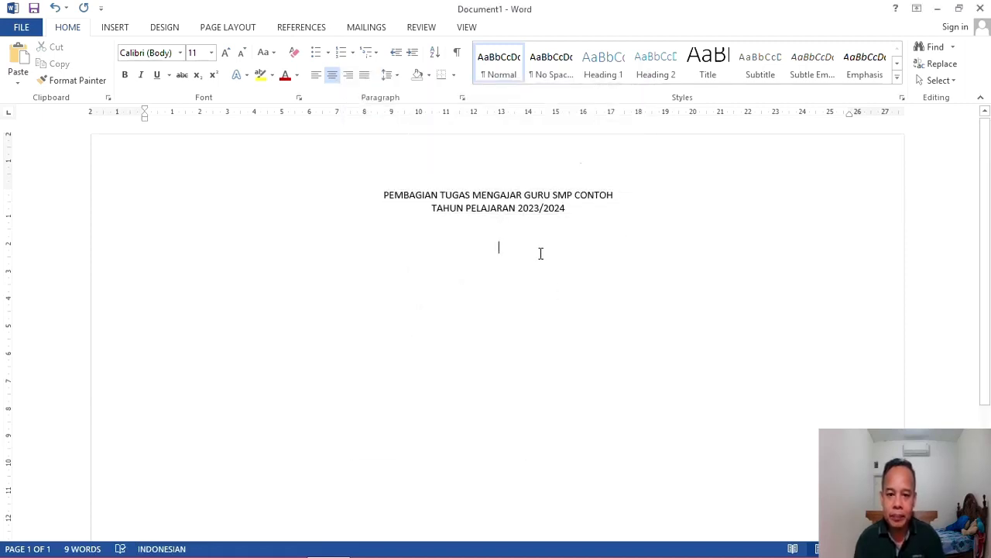
- Left-align the line below the title and insert an 8 x 8 table there
left_click(316, 75)
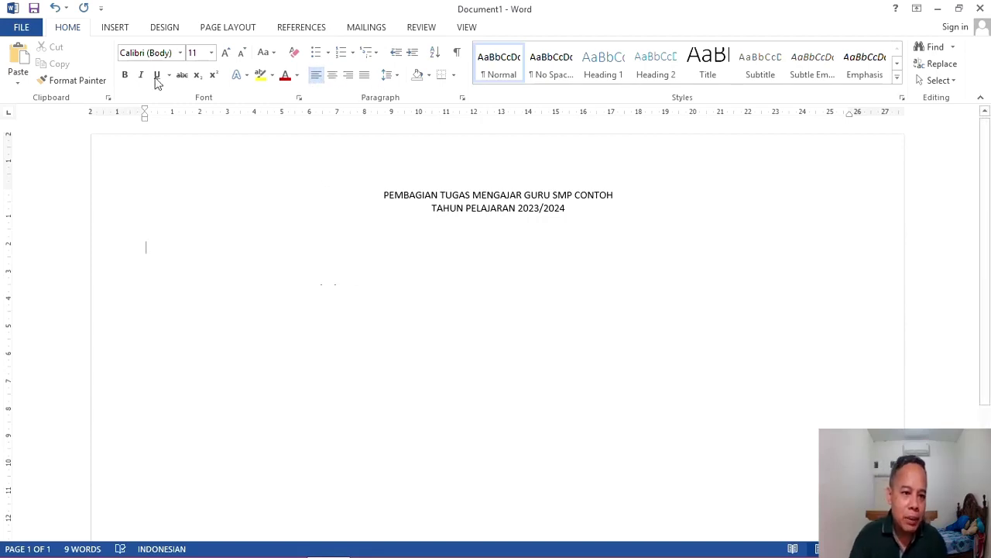
left_click(117, 29)
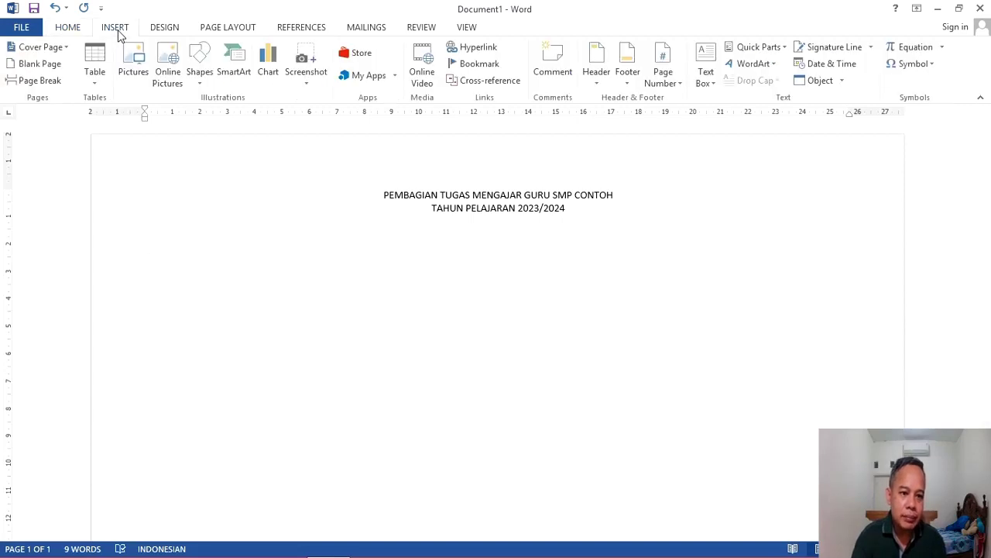
left_click(96, 81)
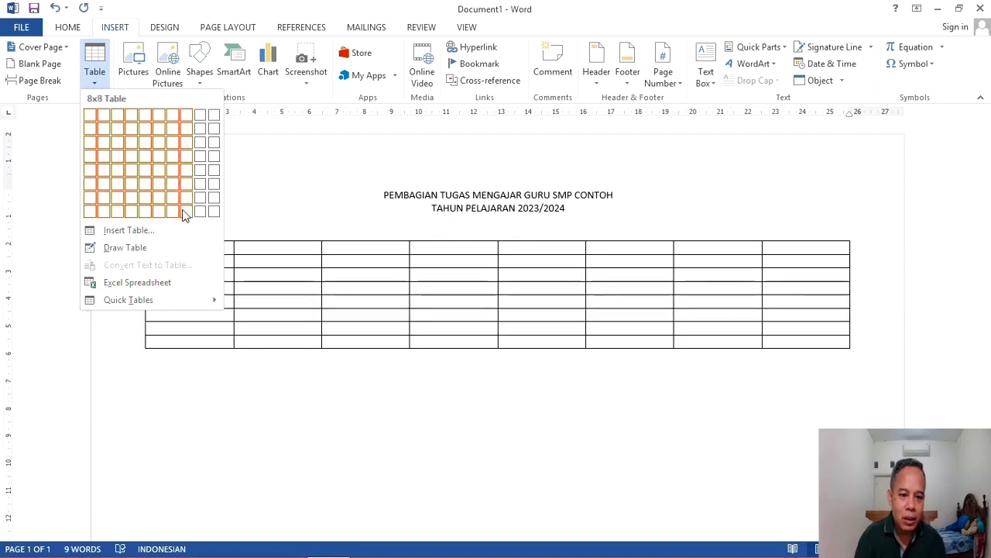
left_click(185, 215)
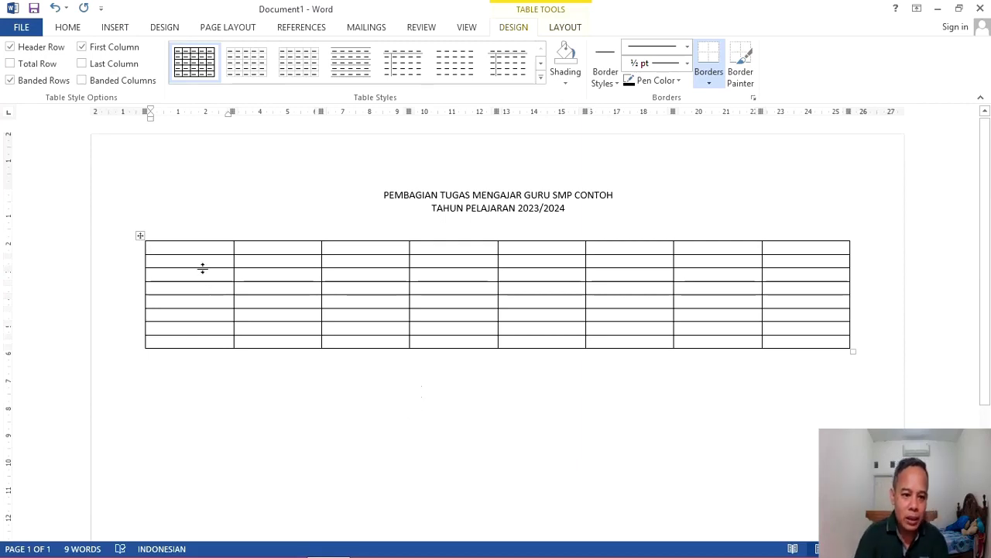
- Type the headers NO, NAMA and MATA PELAJARAN into the first table cells
left_click(211, 262)
type("NO")
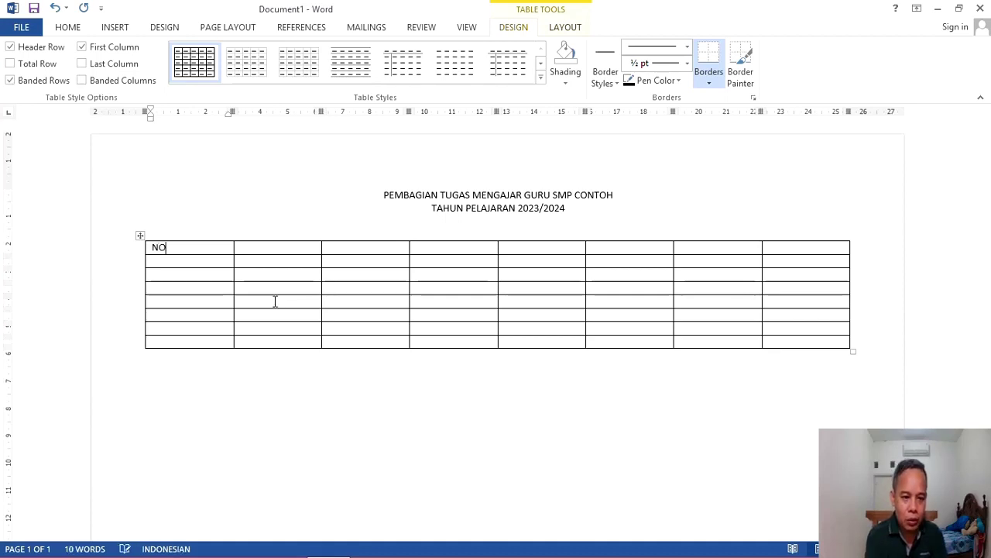
key("Tab")
type("N")
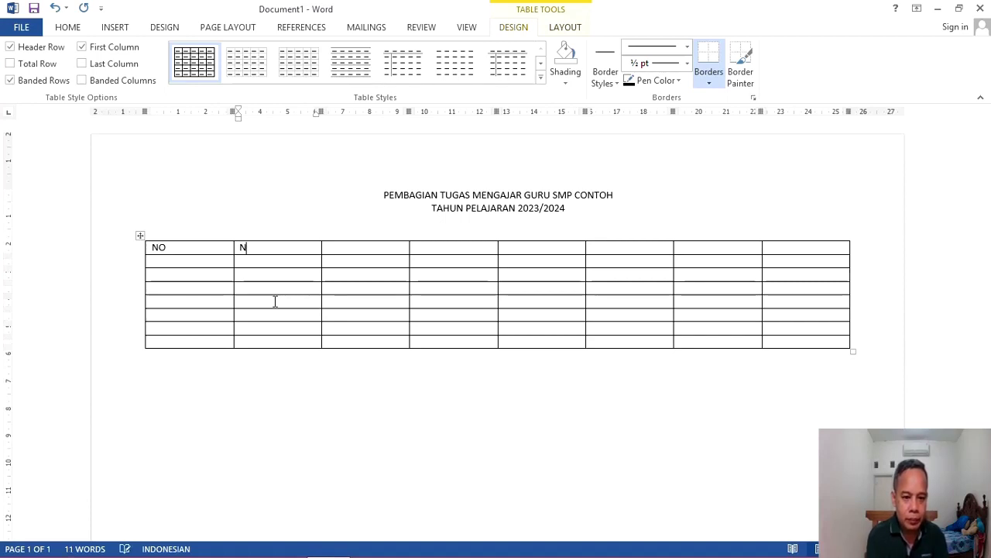
type("AMA")
key("Tab")
type("MATA PELAJA")
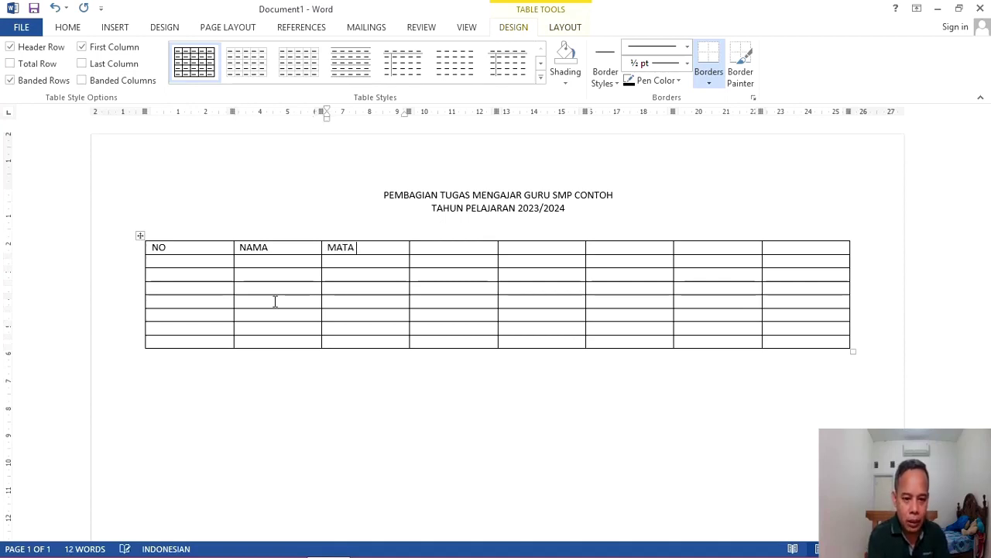
type("RAN")
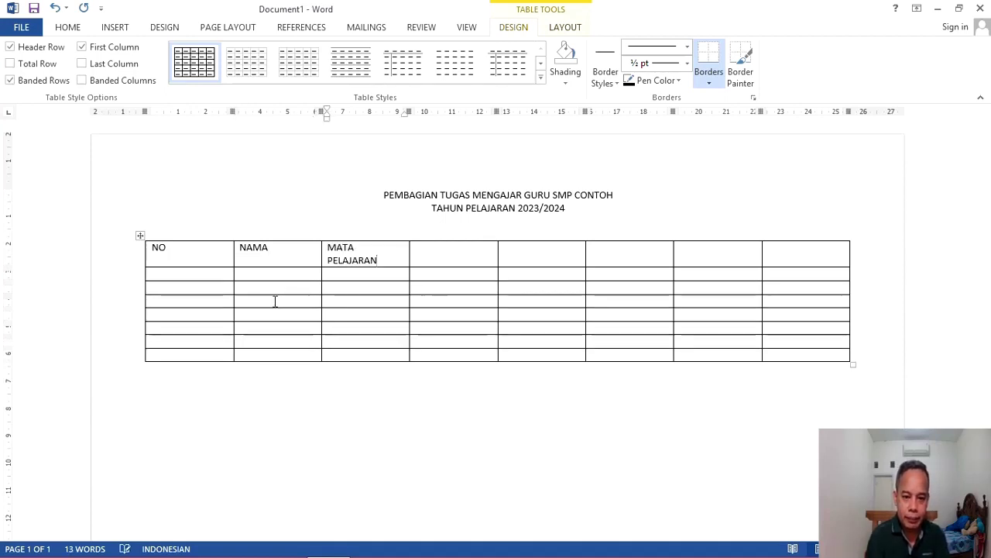
- Add the KELAS header with grades 7, 8 and 9, plus JUMLAH and KETERANGAN
key("Tab")
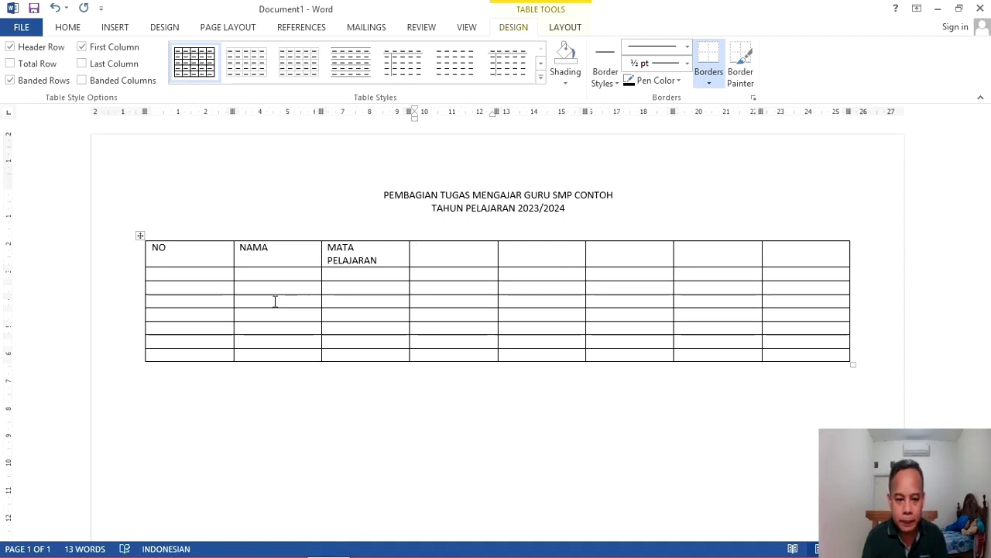
type("KELAS")
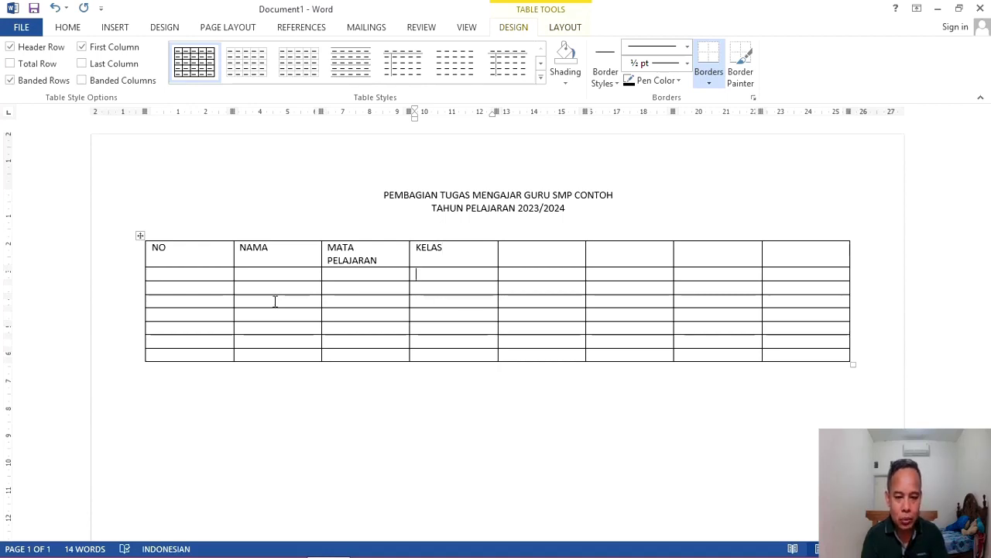
type("7")
key("Tab")
type("8")
key("Tab")
type("9")
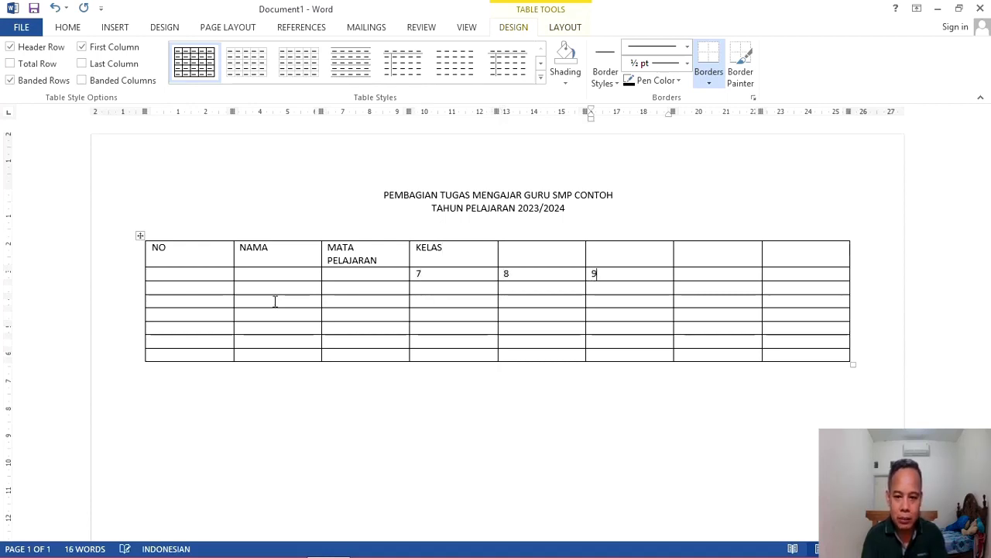
key("Tab")
type("JUMLAH")
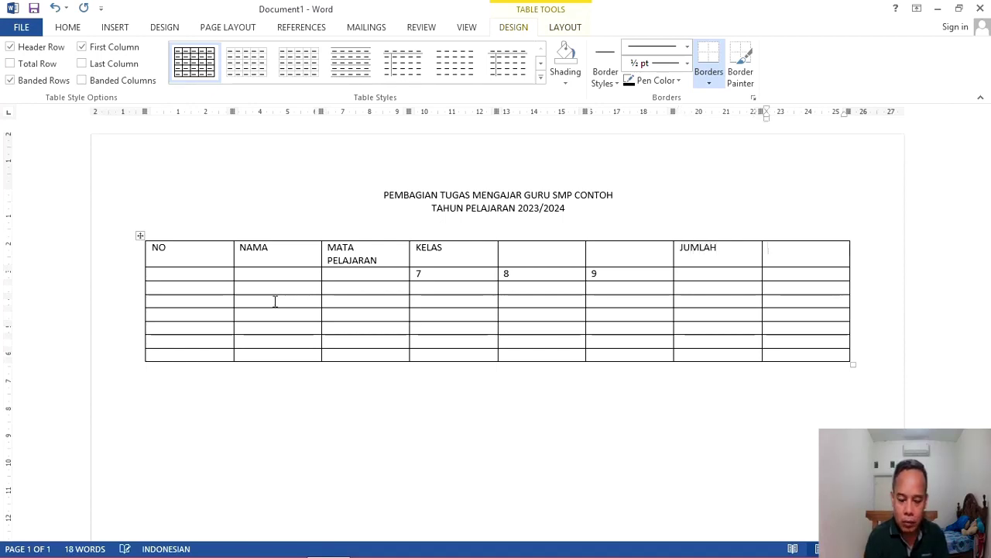
type("KETERANGAN")
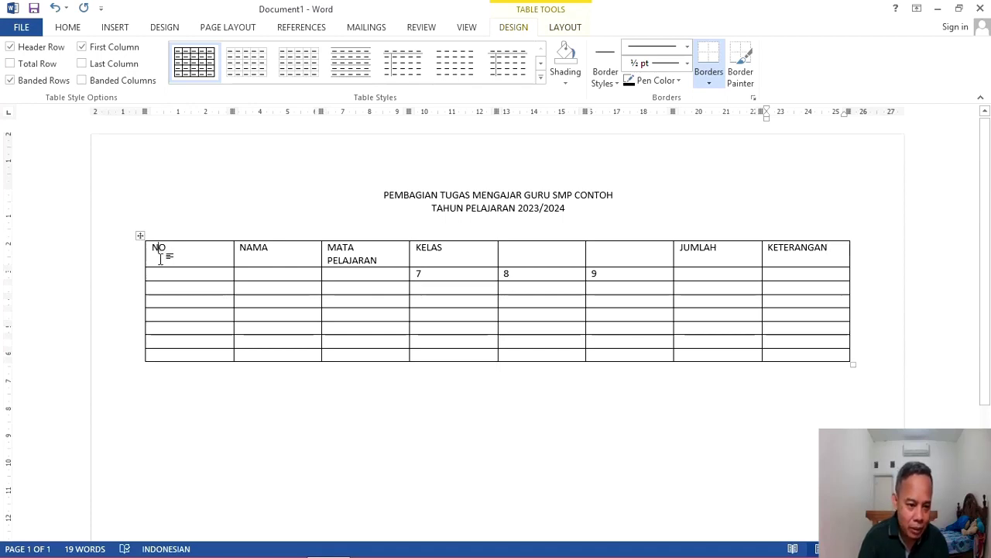
- Merge the NO, NAMA and MATA PELAJARAN headings each with the cell below
left_click_drag(159, 254, 184, 277)
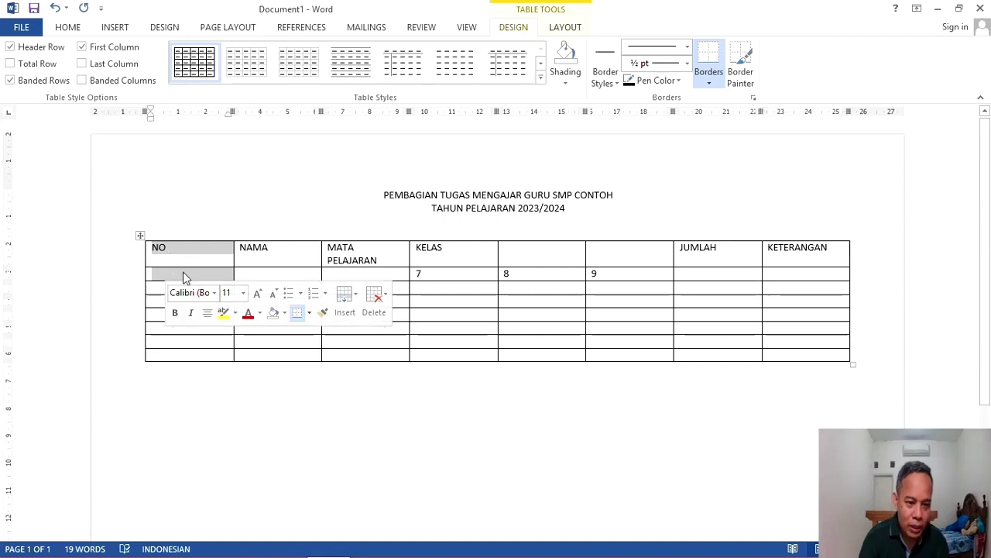
right_click(187, 269)
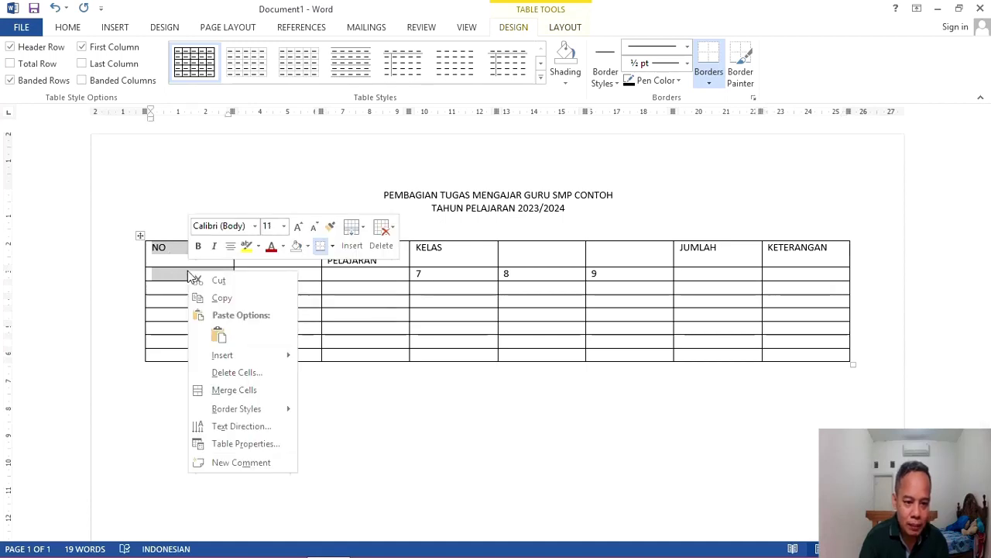
left_click(241, 391)
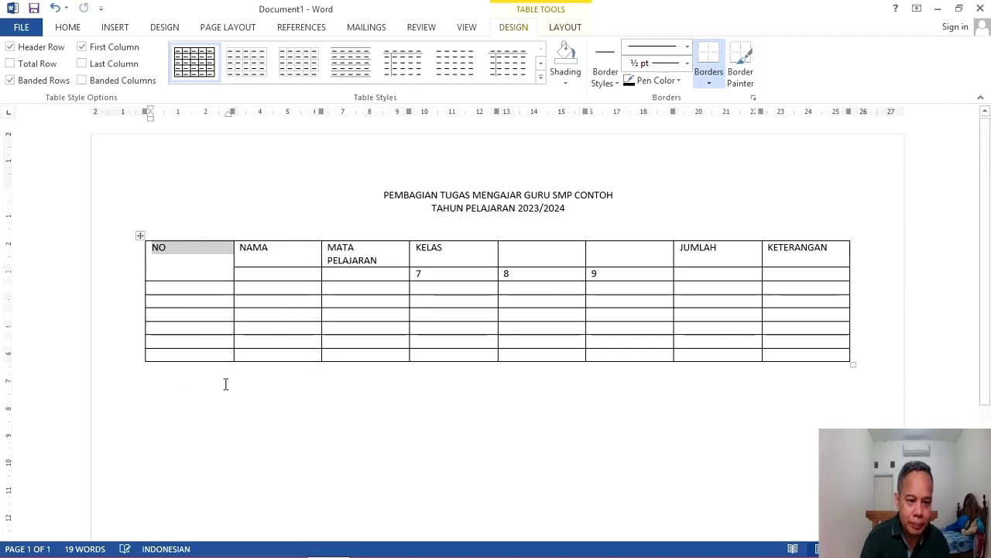
left_click_drag(272, 258, 280, 277)
right_click(285, 277)
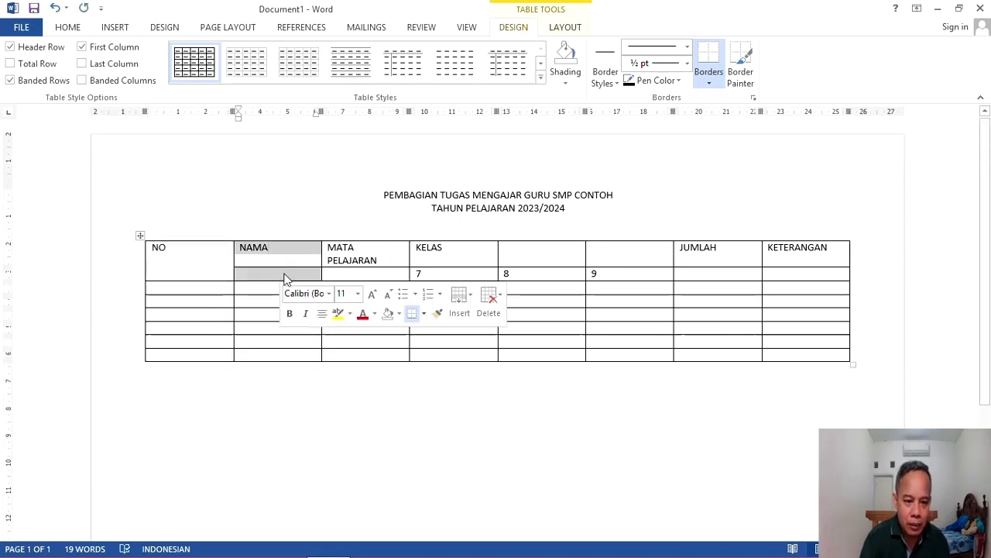
left_click(299, 393)
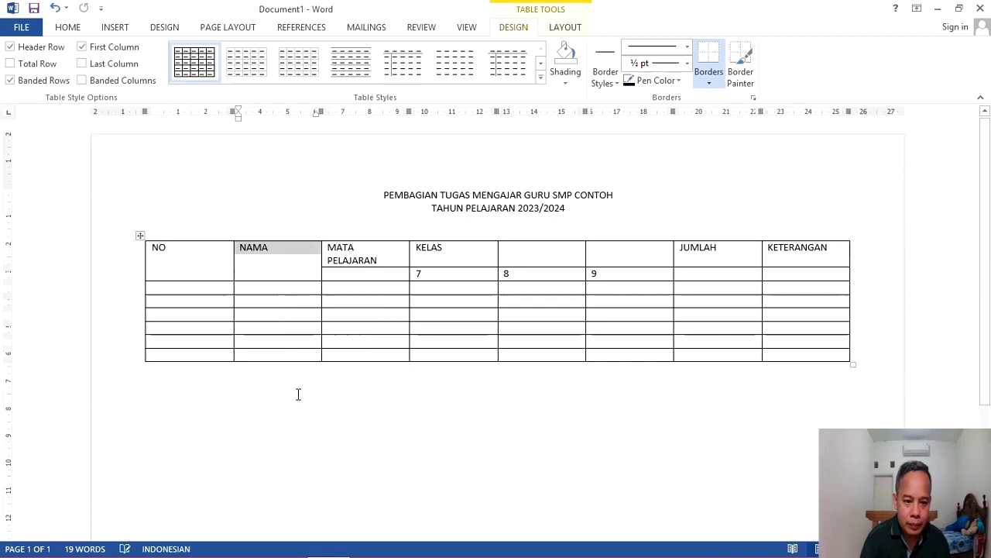
left_click_drag(359, 252, 361, 274)
right_click(364, 275)
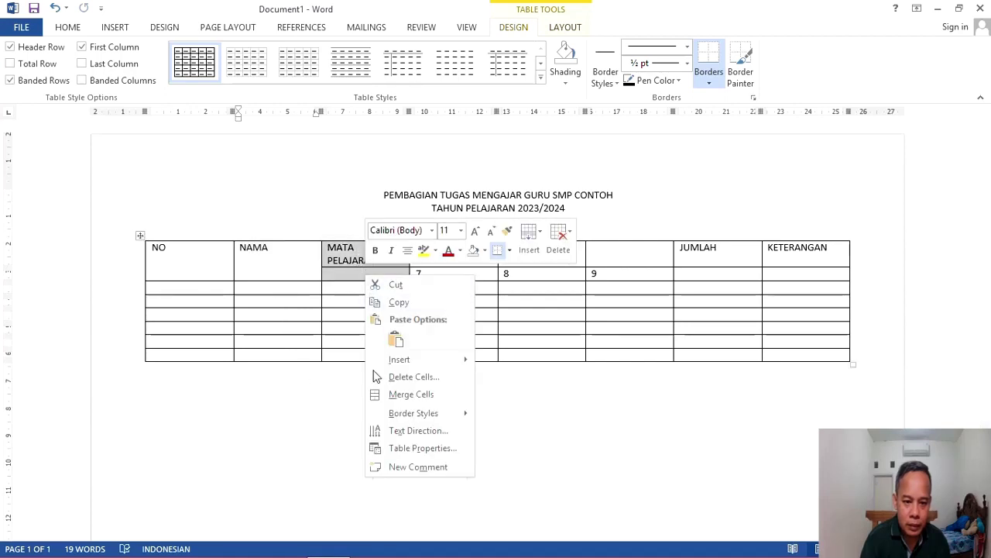
left_click(392, 396)
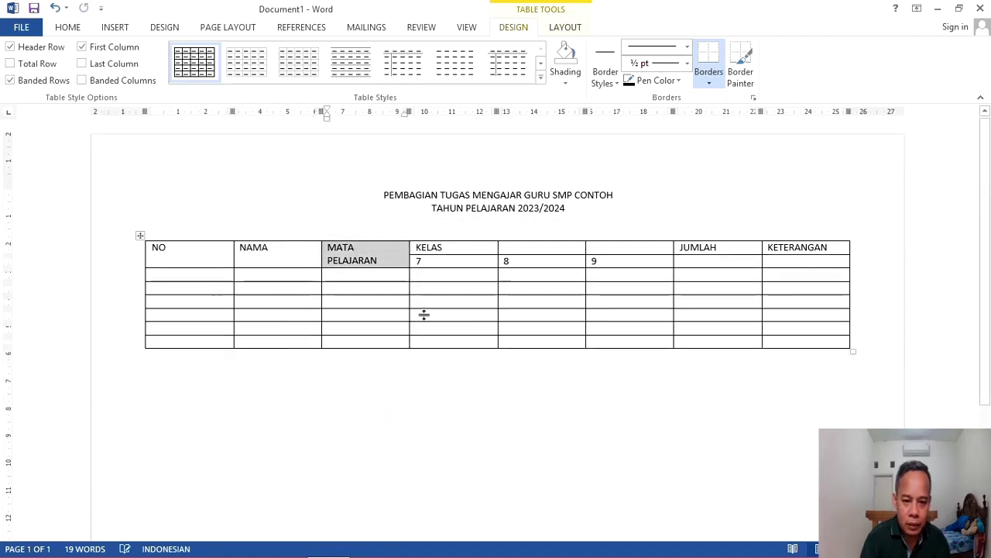
- Merge KELAS across the three grade columns, and JUMLAH and KETERANGAN each with the cell below
left_click(450, 248)
left_click_drag(504, 247, 596, 248)
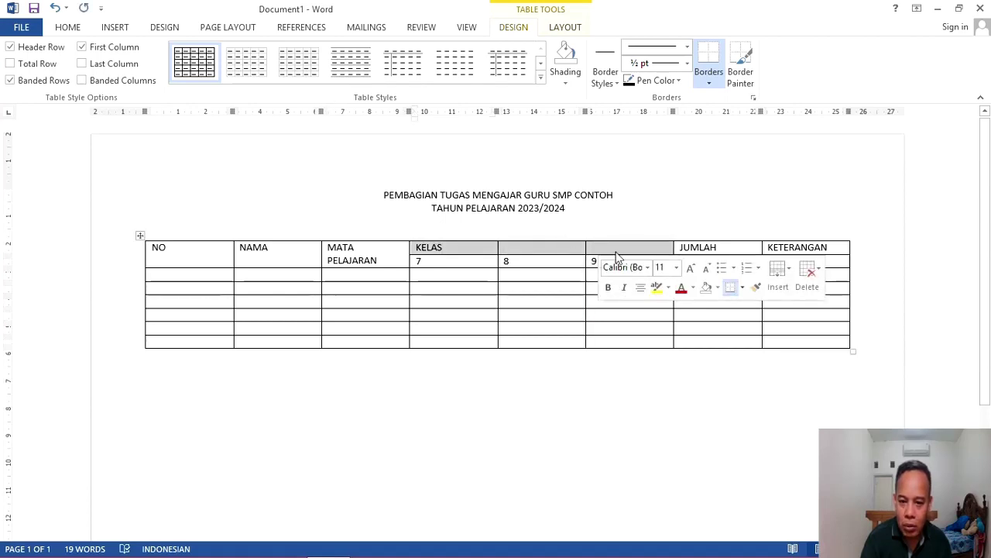
right_click(568, 249)
left_click(611, 365)
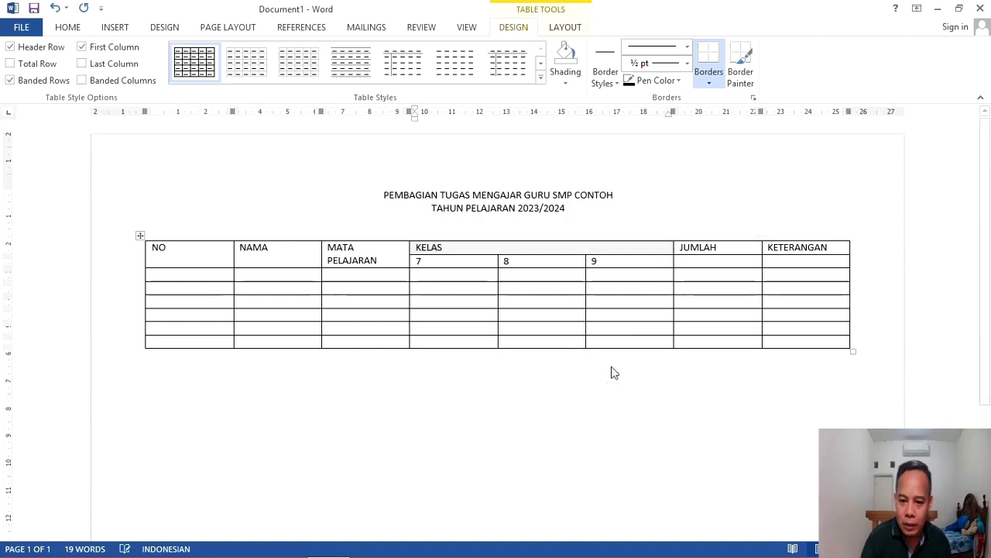
left_click(695, 253)
left_click_drag(695, 253, 699, 262)
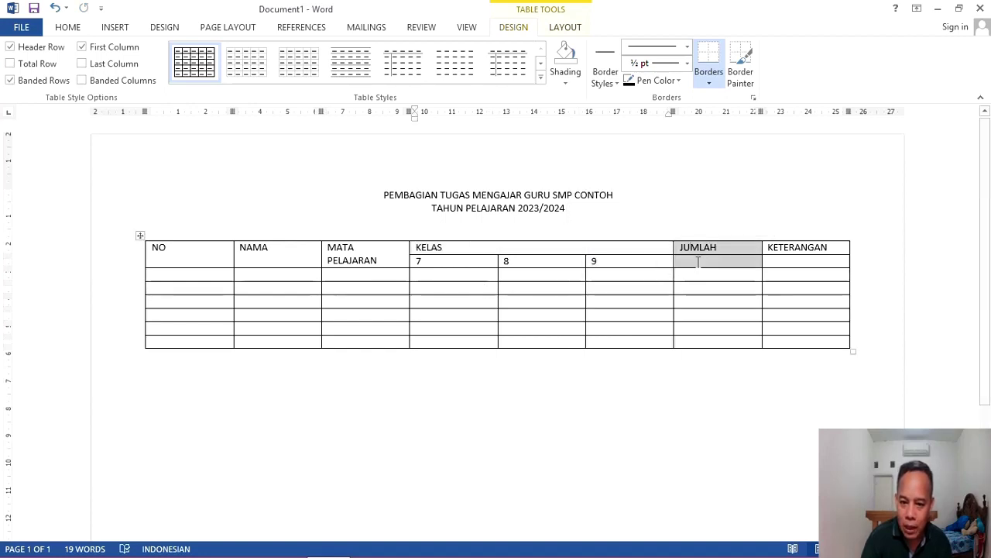
right_click(700, 262)
left_click(705, 380)
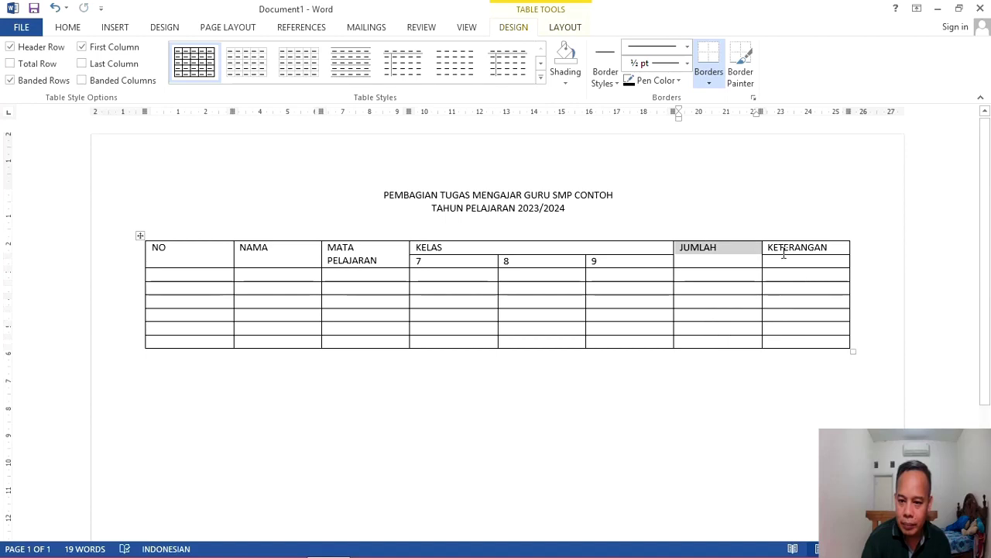
left_click_drag(783, 253, 787, 262)
right_click(788, 263)
left_click(822, 379)
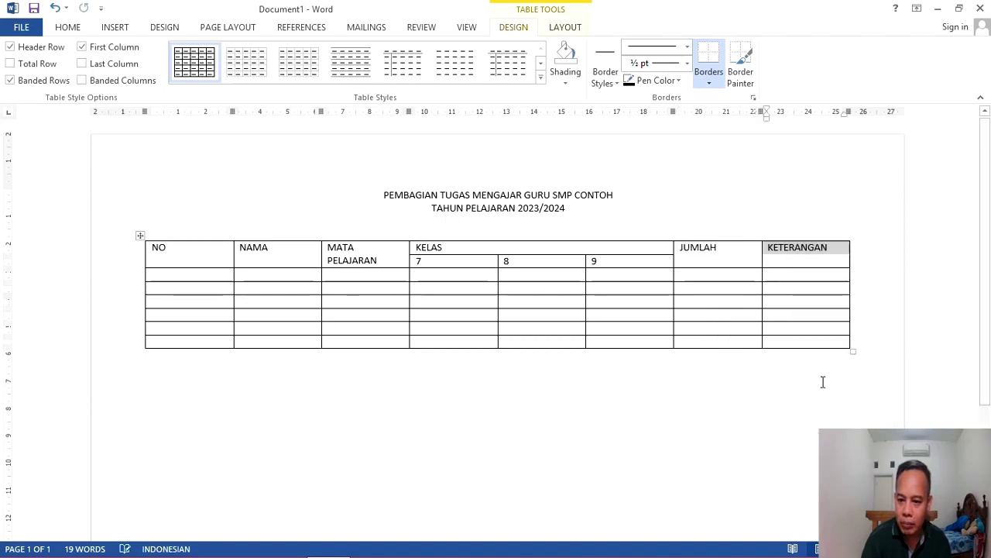
left_click(620, 418)
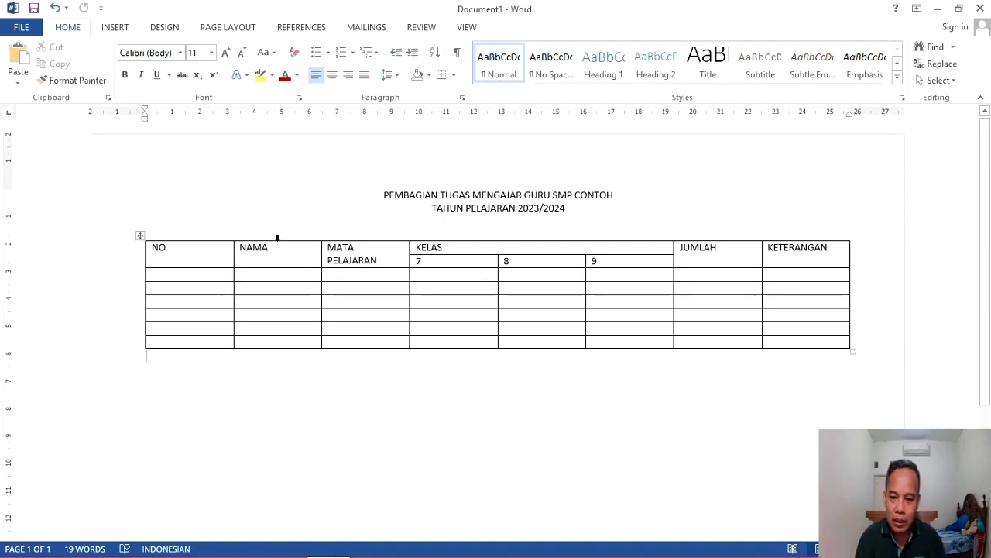
- Centre the table header text and the grade numbers 7, 8, 9 in their cells
left_click(158, 274)
double_click(151, 249)
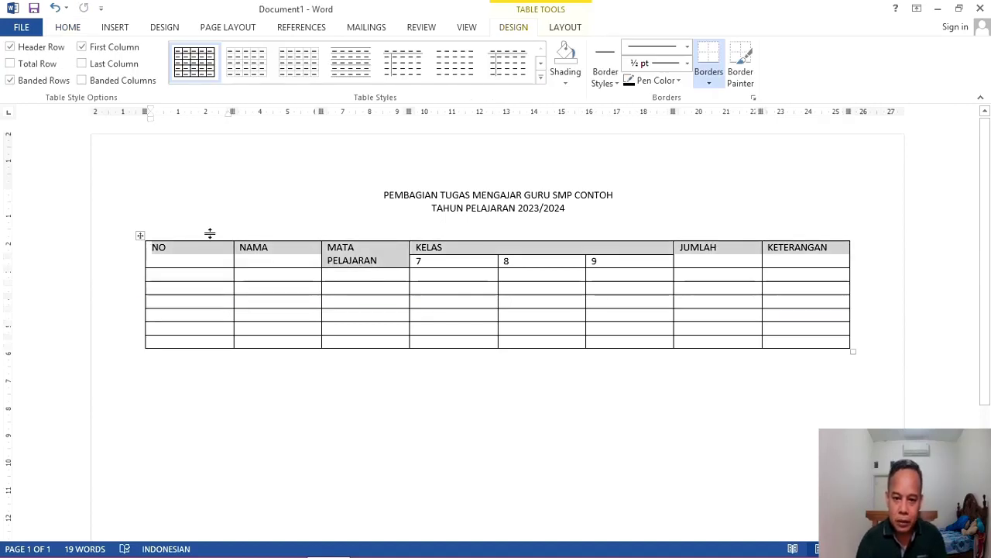
left_click(565, 28)
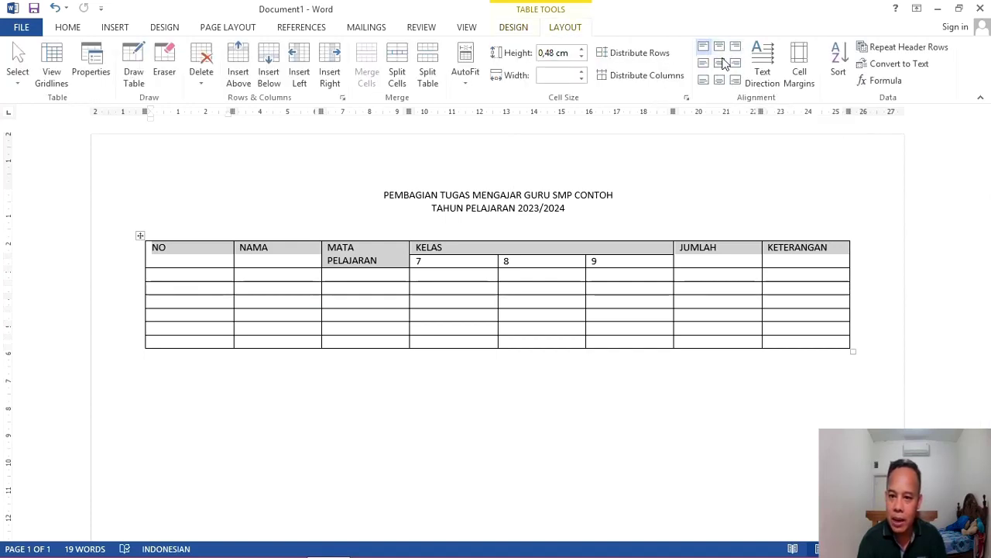
left_click(721, 64)
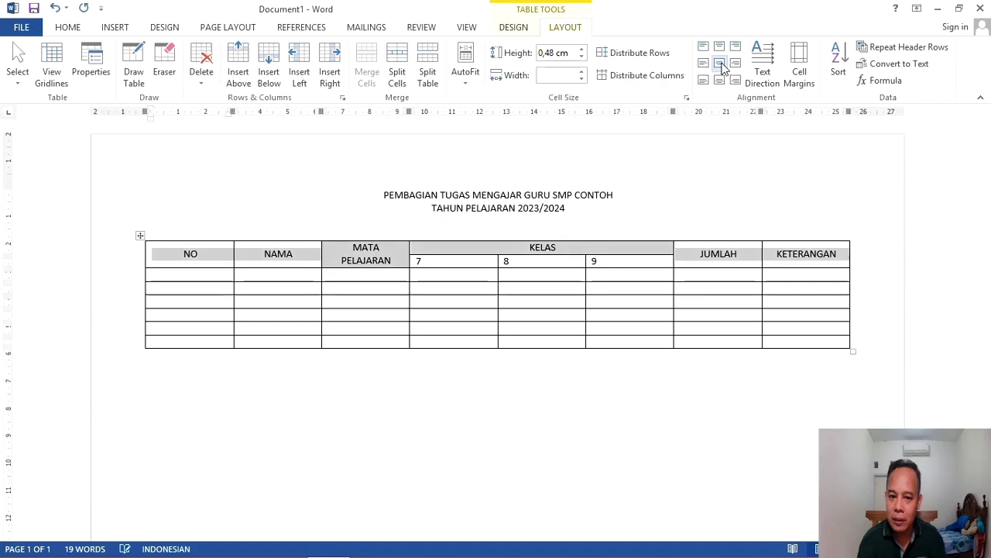
left_click(438, 268)
key("shift+Right")
key("shift+Right")
key("shift+Right")
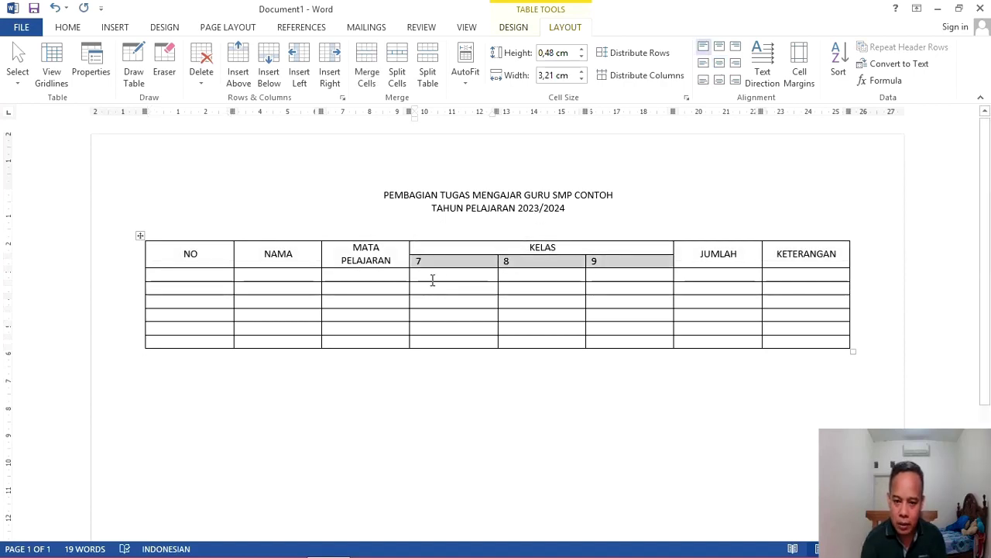
left_click(719, 63)
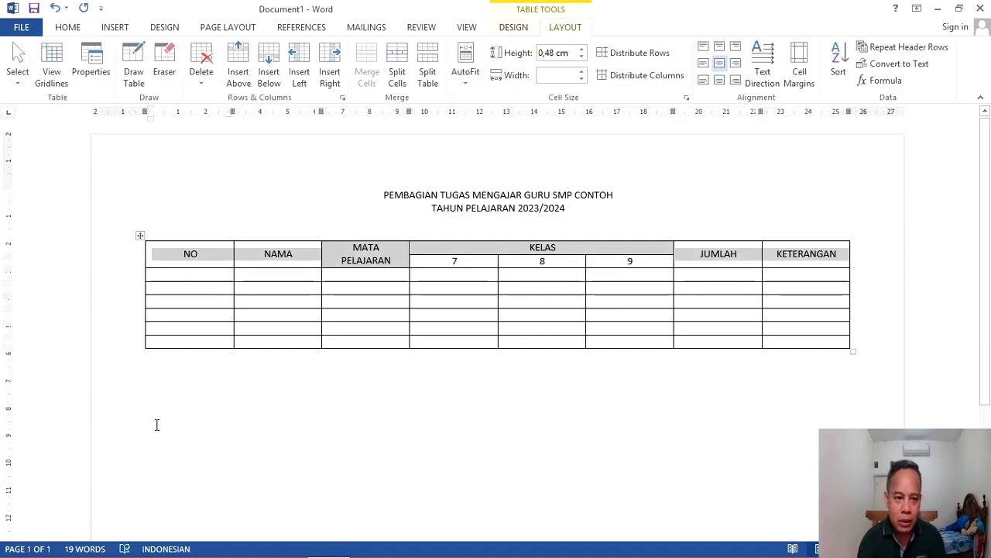
- Make the grade numbers 7, 8 and 9 bold
left_click(71, 27)
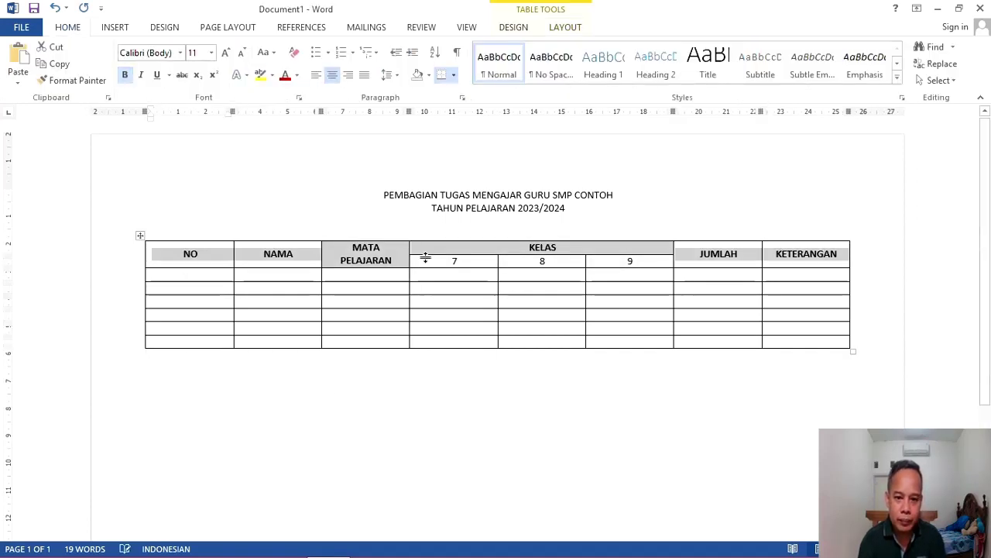
left_click(444, 269)
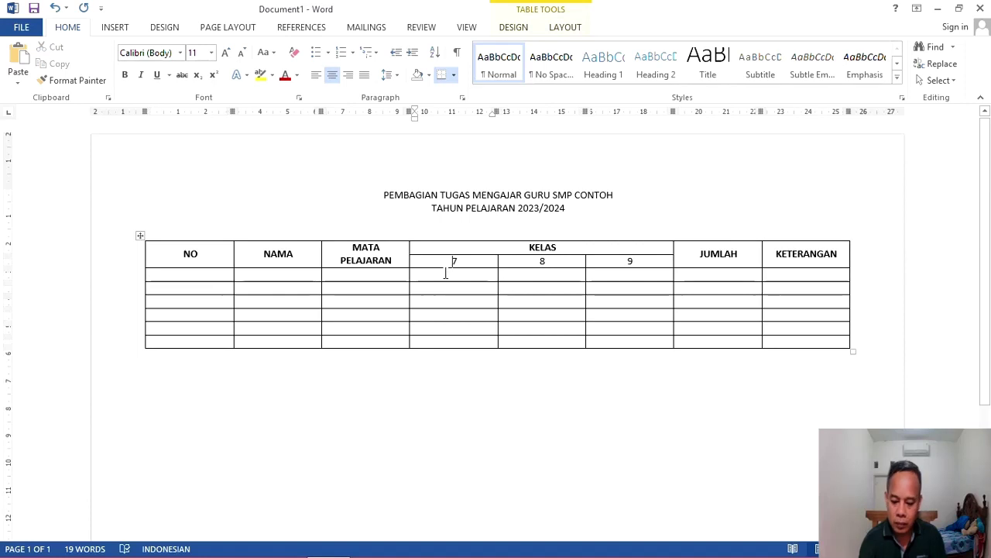
key("shift+Right")
key("shift+Right")
key("shift+Right")
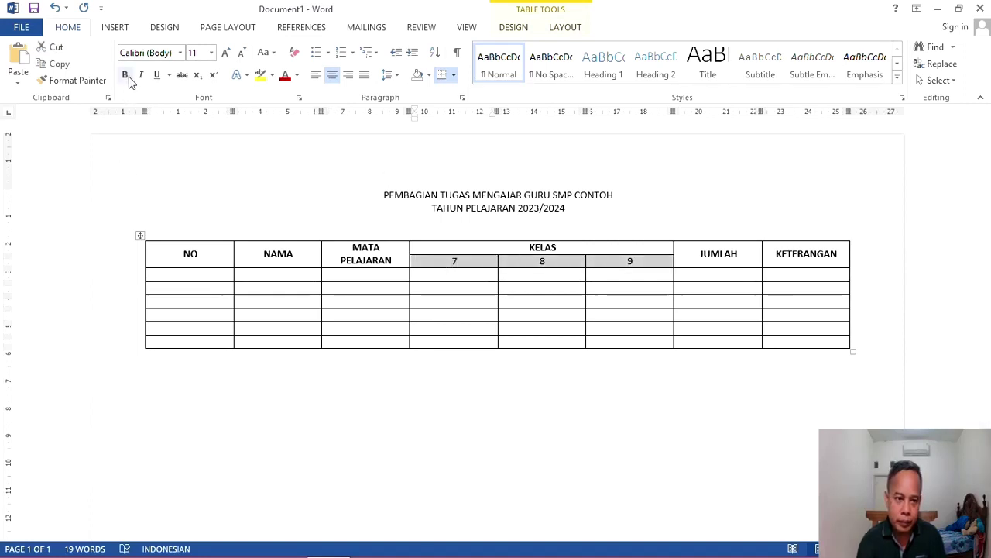
left_click(127, 76)
- Make both title lines bold and one font size larger
left_click(400, 197)
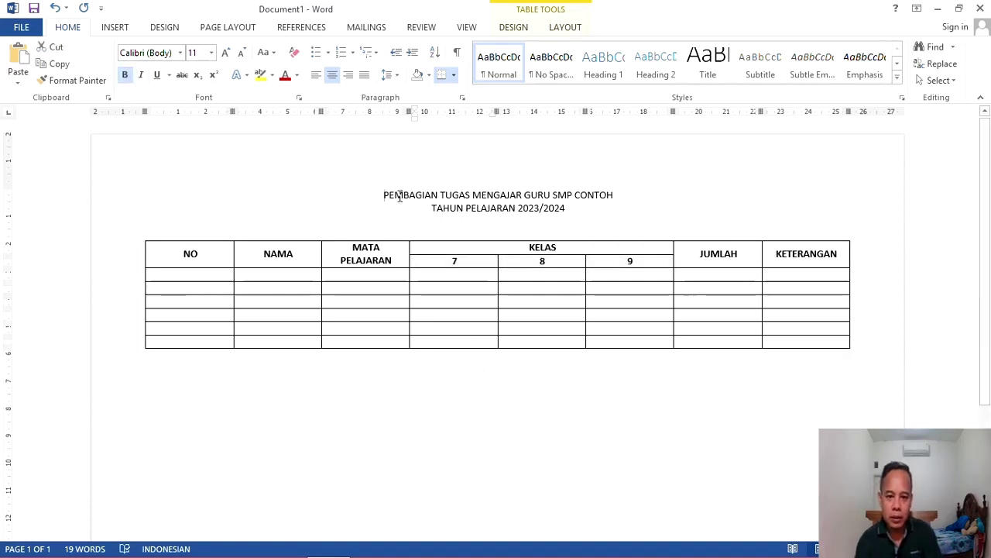
left_click_drag(399, 197, 594, 203)
left_click(125, 74)
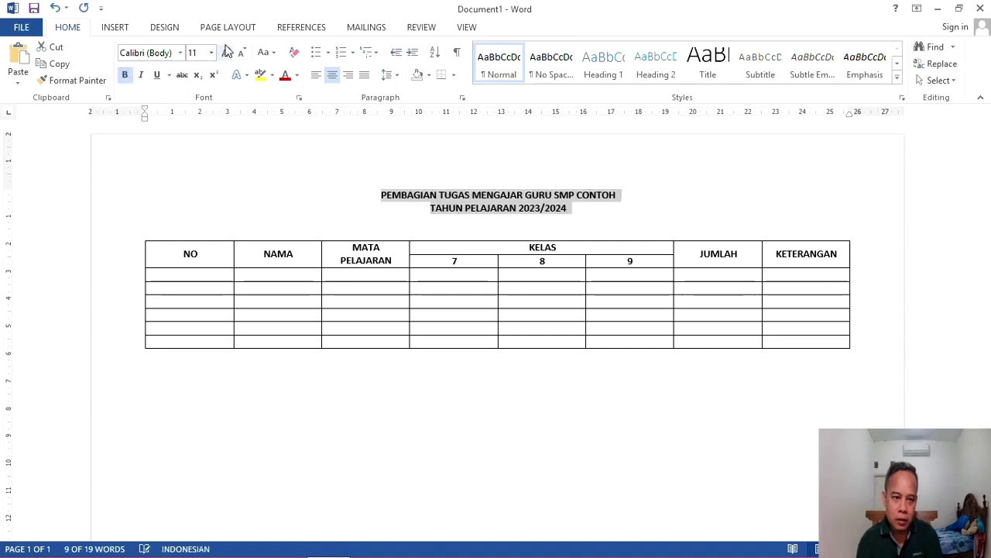
left_click(226, 51)
left_click(491, 418)
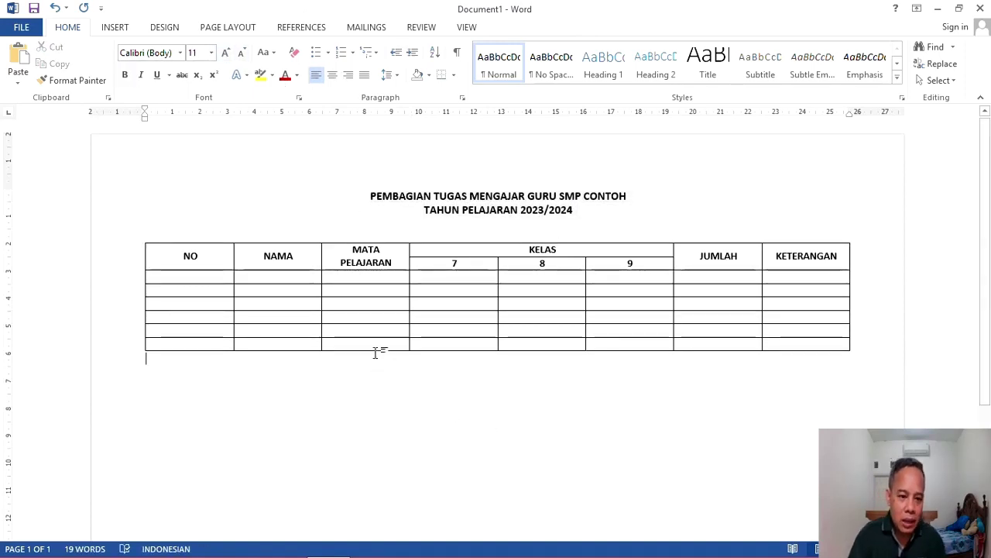
- Drag column borders: NO and JUMLAH narrower, NAMA, MATA PELAJARAN, KETERANGAN wider, grades 7–9 equal
left_click_drag(229, 258, 184, 264)
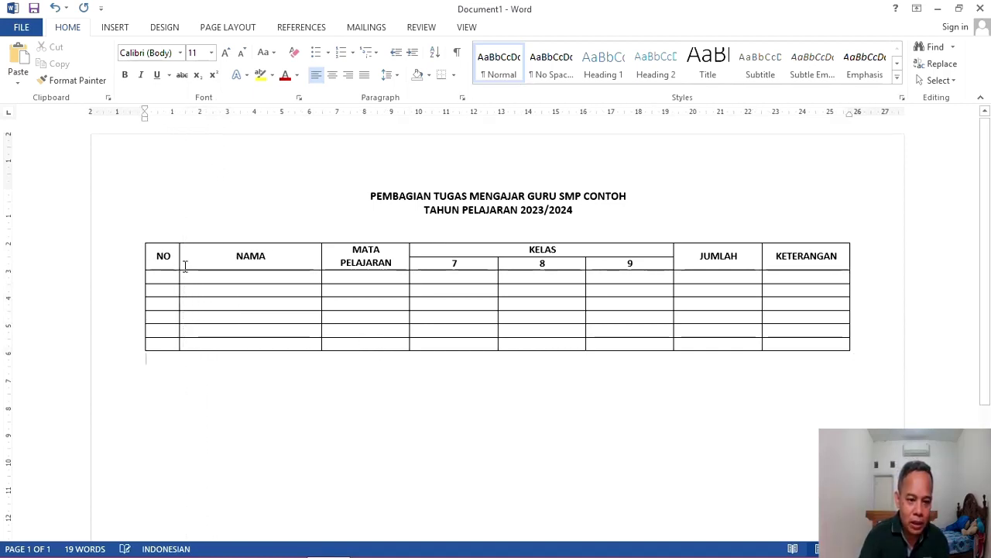
left_click(336, 354)
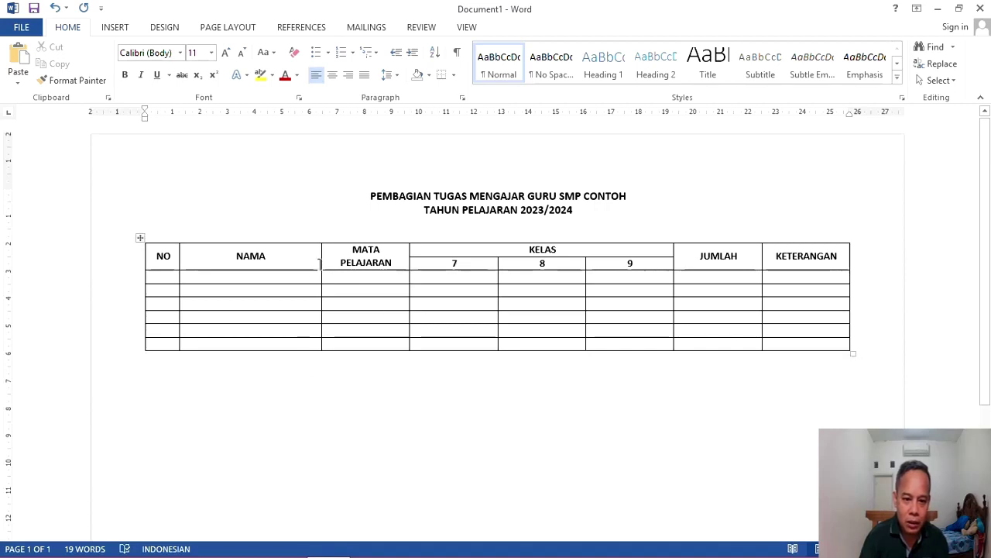
left_click_drag(321, 262, 343, 262)
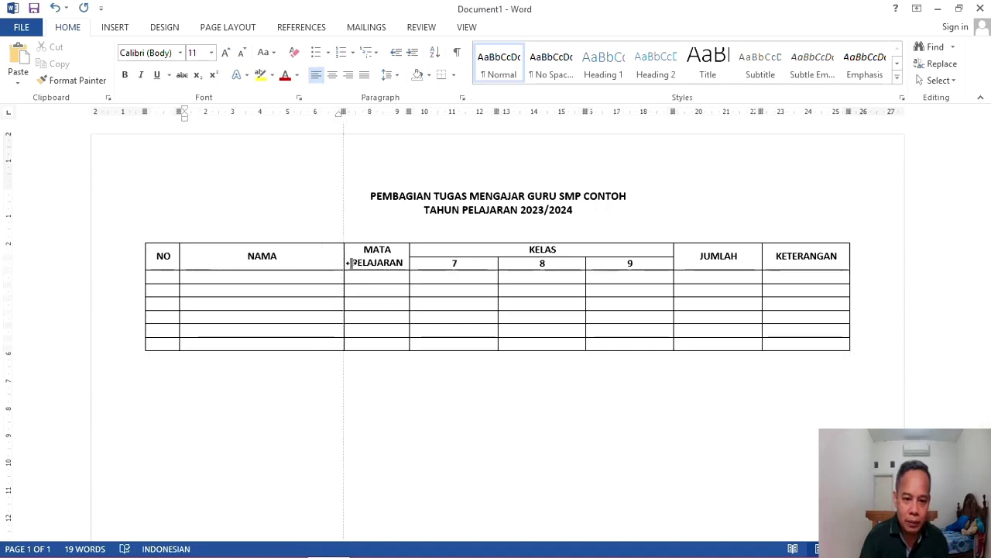
left_click_drag(409, 254, 461, 254)
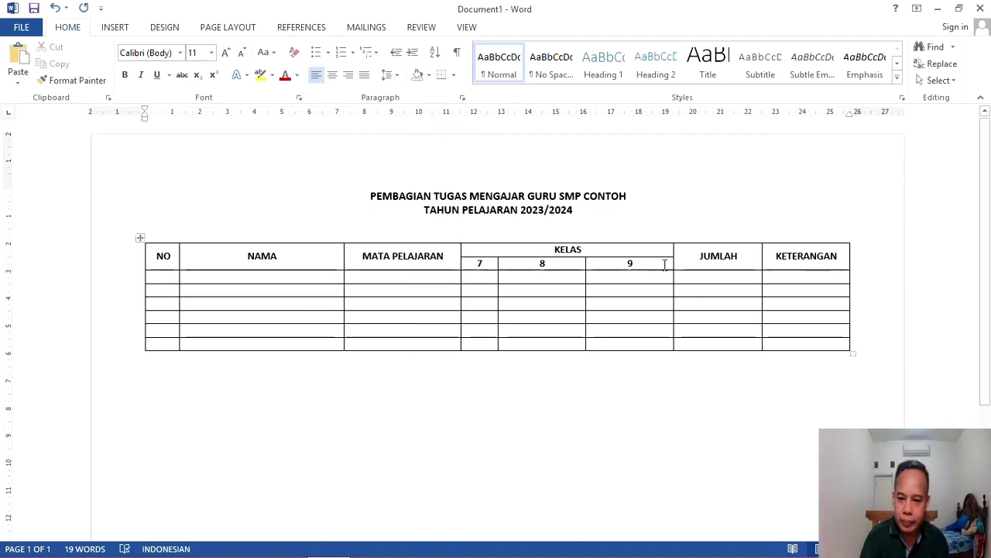
left_click_drag(673, 255, 699, 255)
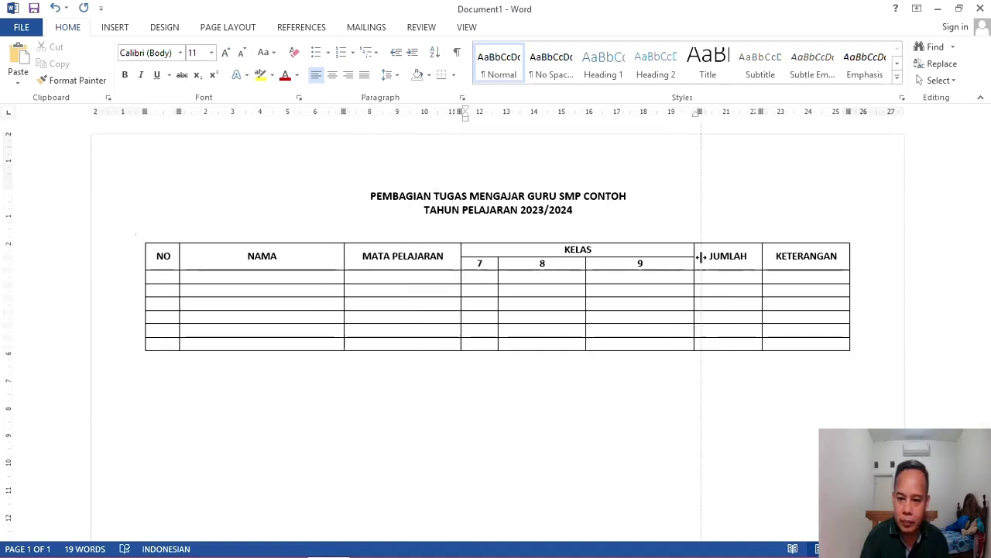
left_click_drag(761, 259, 749, 260)
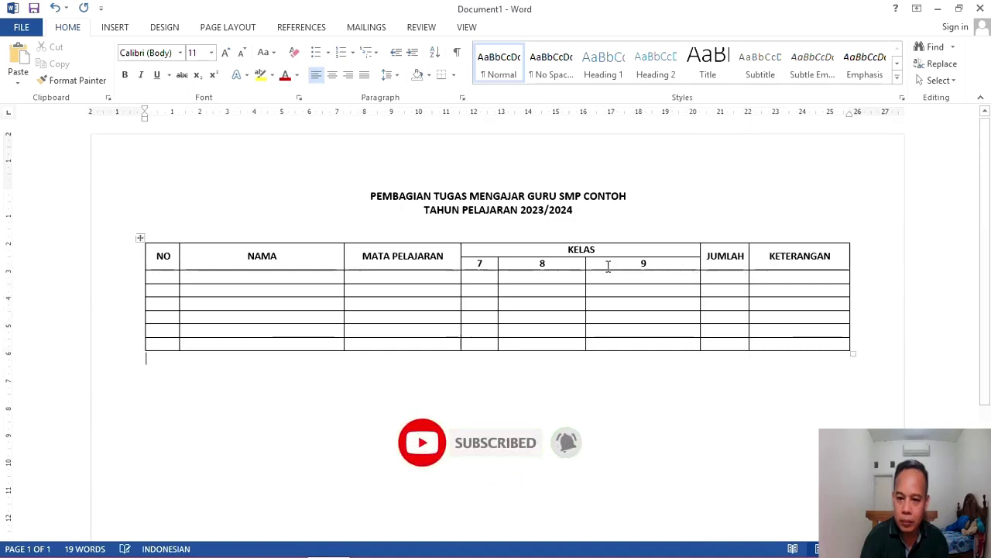
left_click_drag(586, 264, 651, 268)
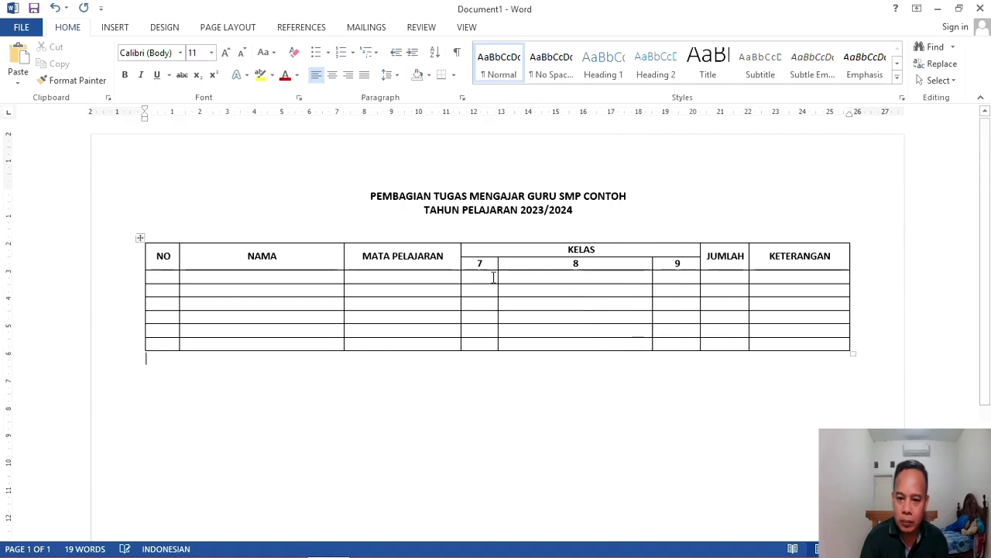
left_click_drag(498, 276, 607, 287)
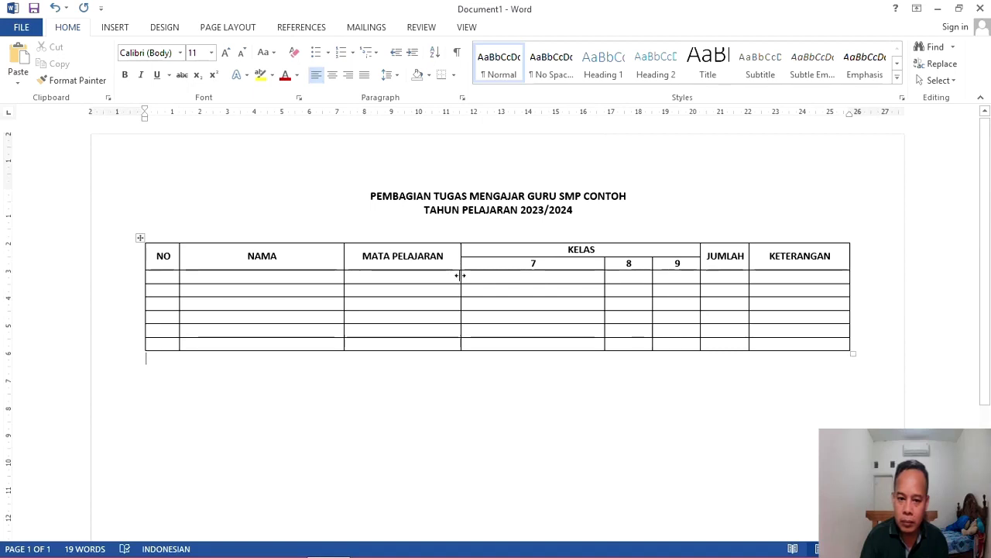
left_click_drag(460, 276, 558, 276)
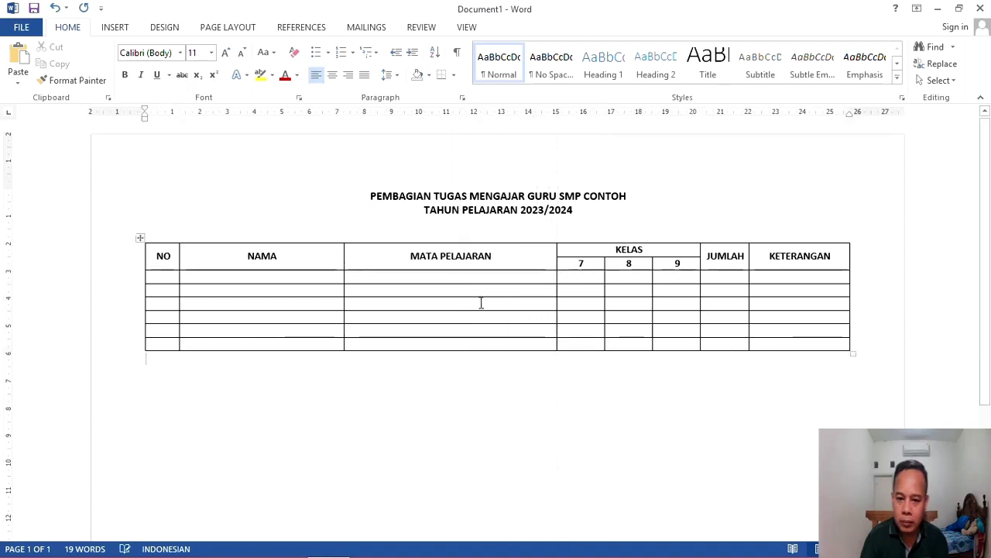
mouse_move(344, 278)
left_mouse_down()
mouse_move(364, 282)
mouse_move(352, 281)
left_mouse_up()
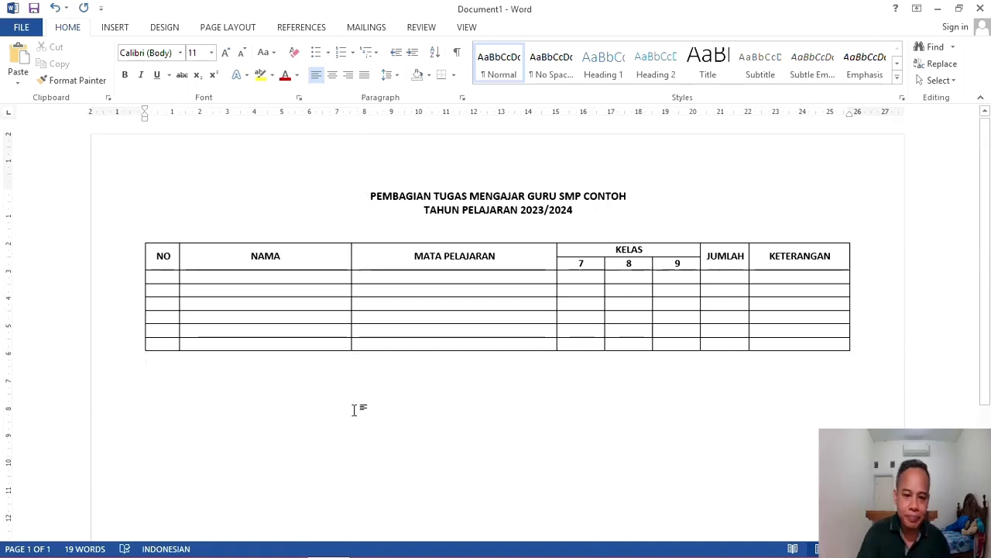
- Select the table's empty body rows and insert the same number of rows below them
scroll(295, 371, "down", 1)
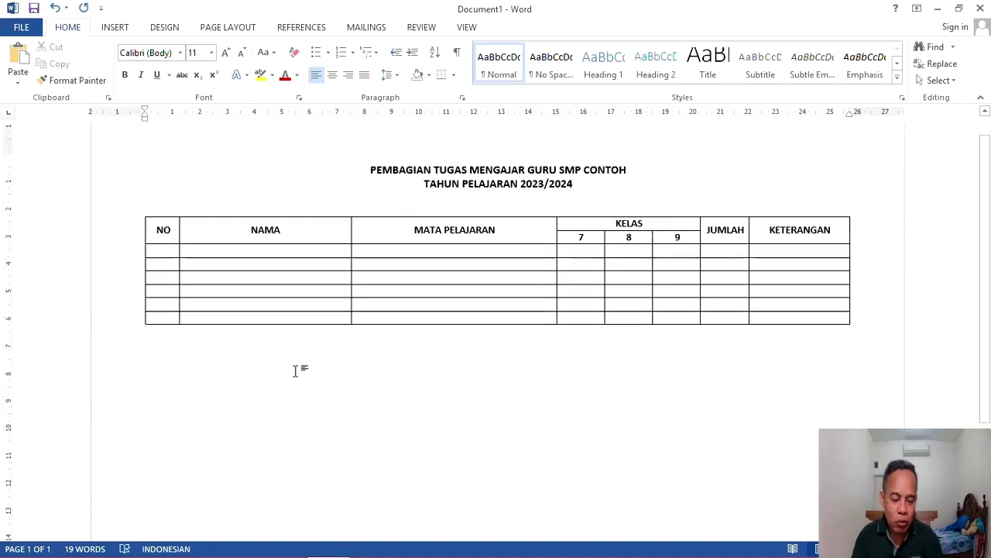
left_click(155, 242)
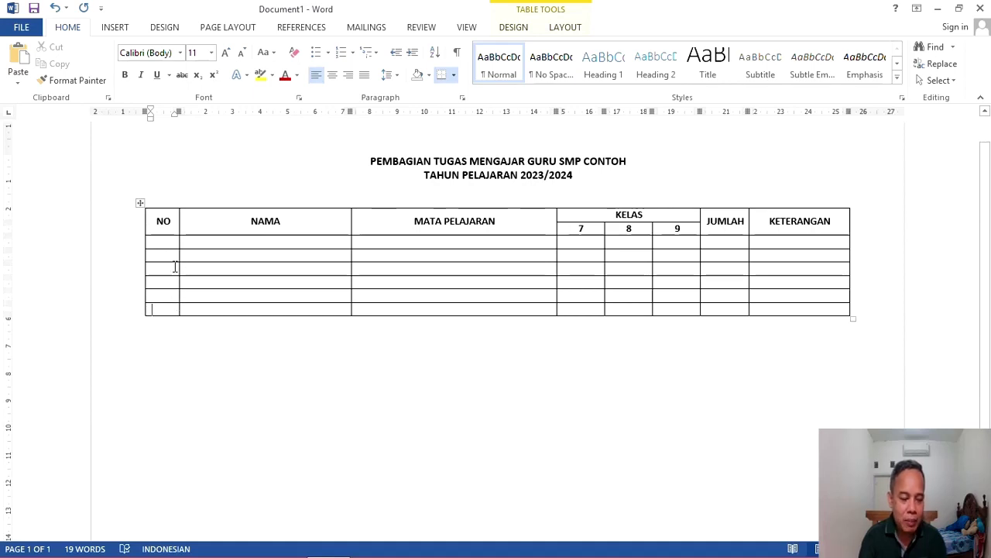
left_click_drag(169, 244, 769, 308)
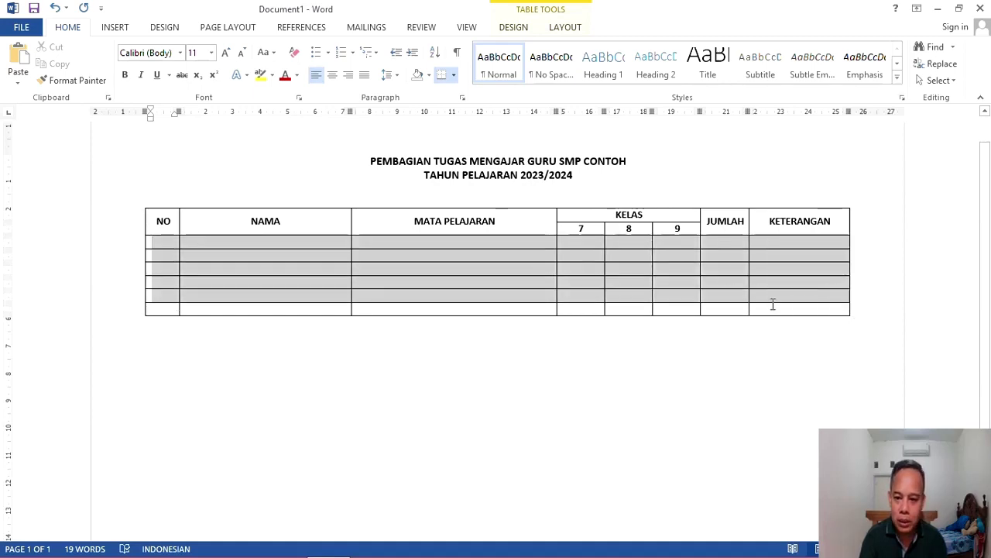
right_click(498, 284)
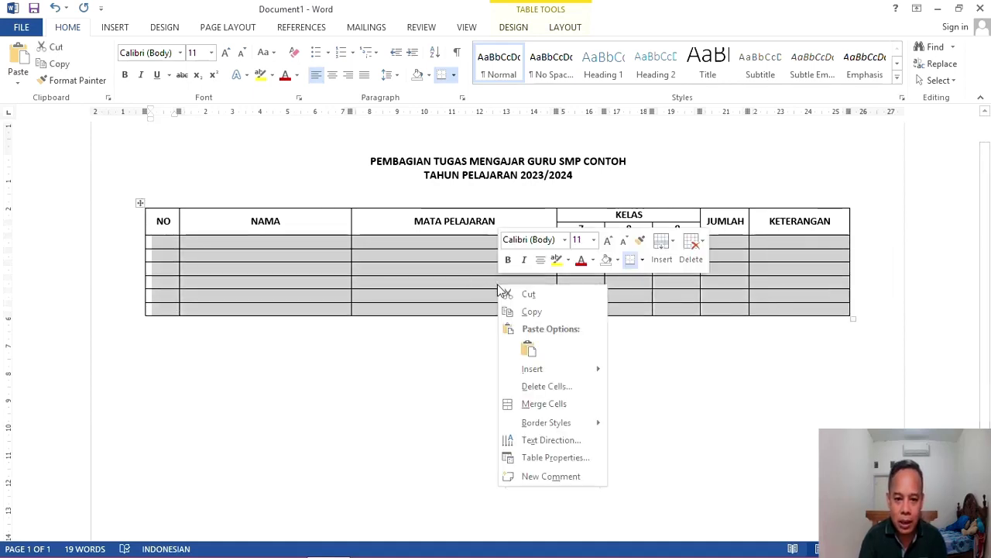
mouse_move(586, 369)
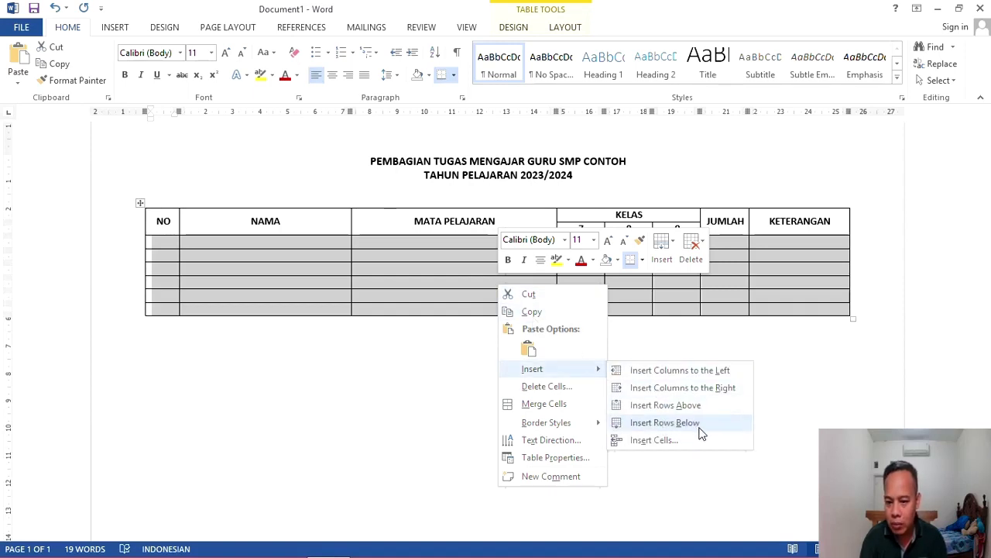
left_click(665, 422)
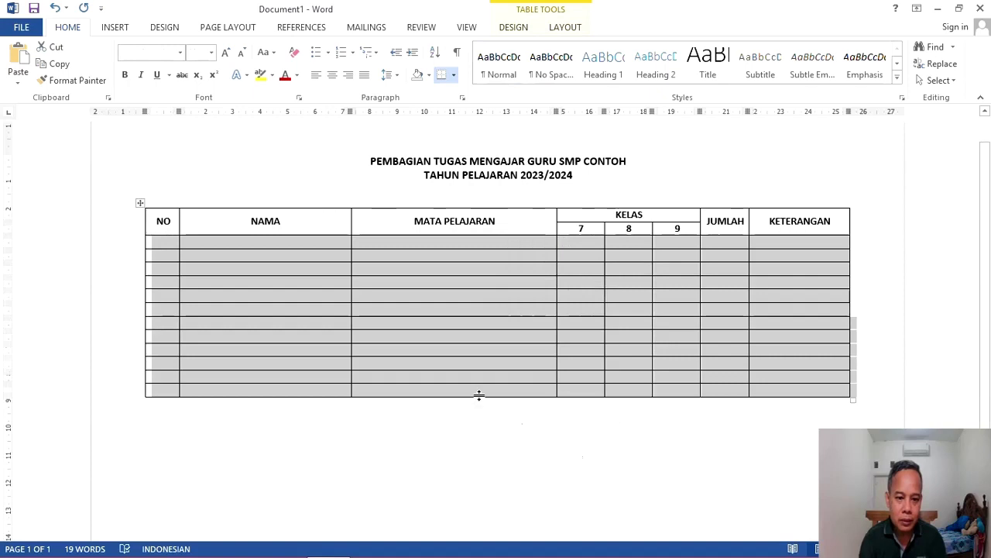
- Insert another batch of rows below, giving about 18 blank body rows
scroll(478, 396, "down", 3)
scroll(439, 430, "up", 3)
right_click(443, 361)
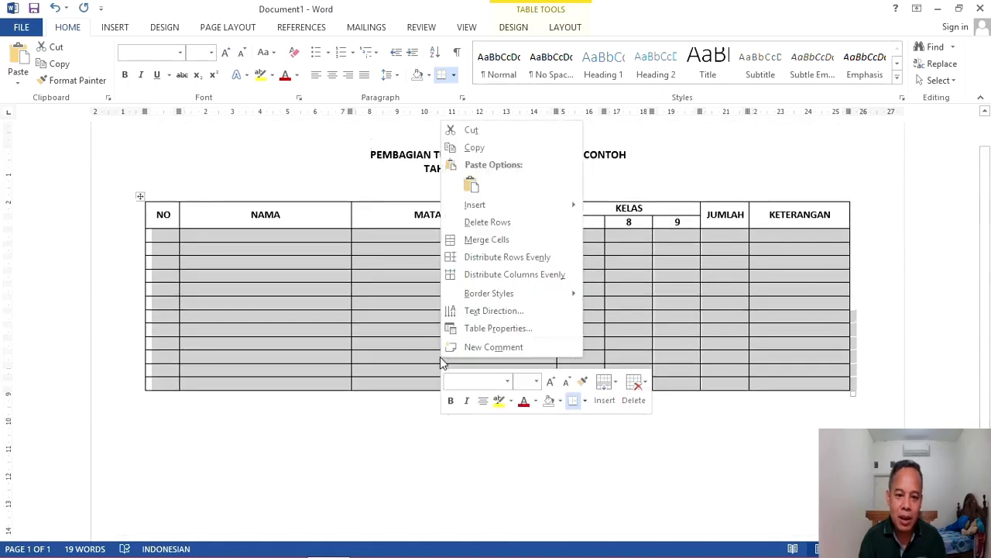
mouse_move(571, 209)
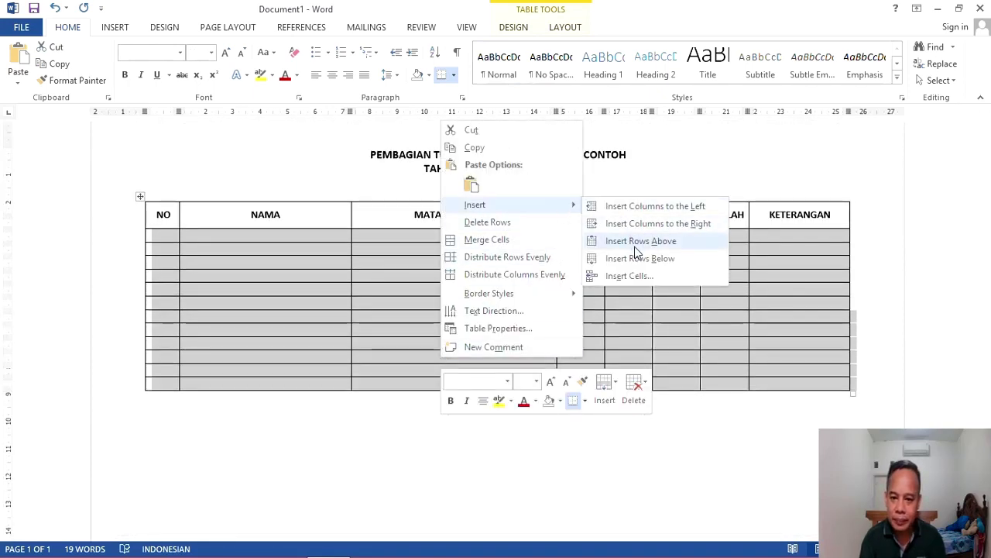
left_click(642, 259)
left_click(496, 405)
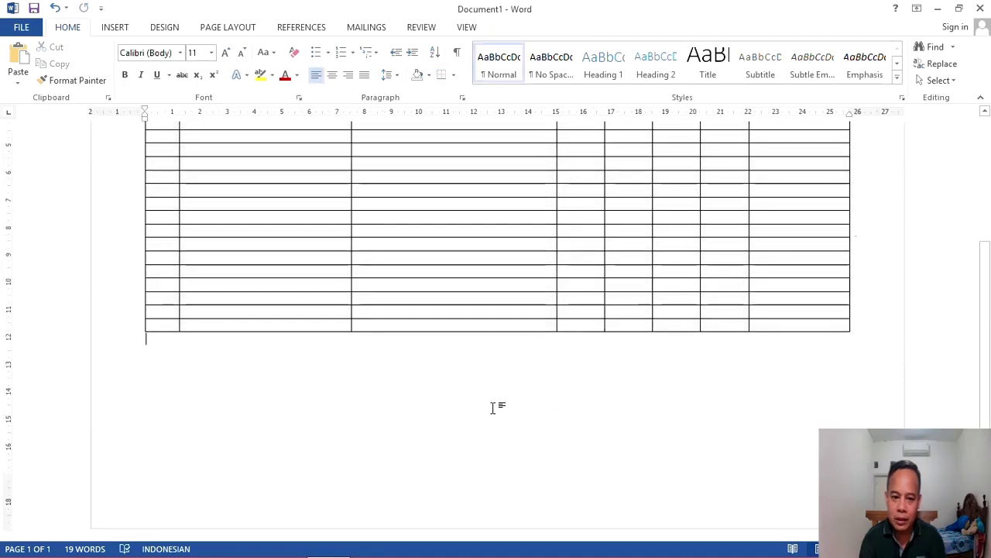
scroll(470, 399, "up", 5)
scroll(469, 397, "down", 4)
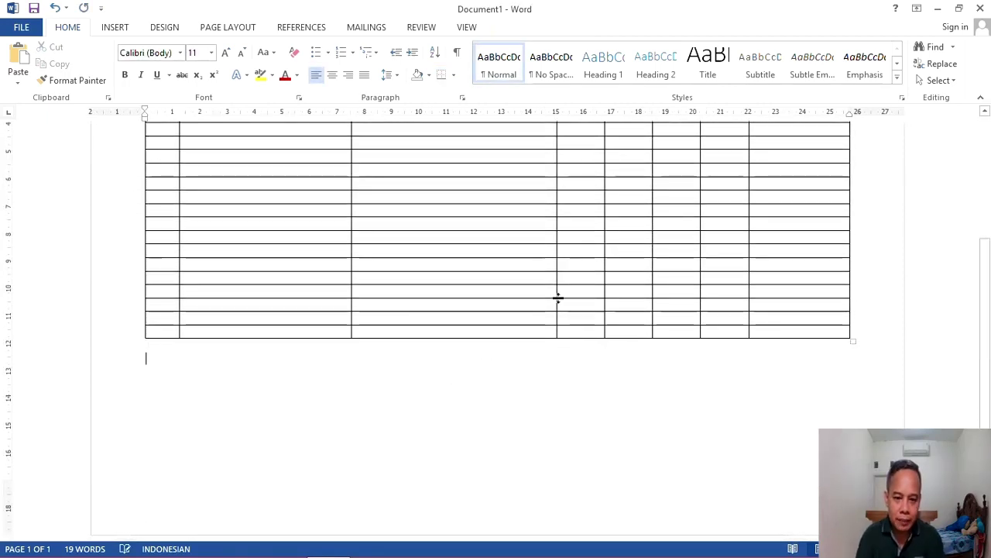
scroll(558, 306, "up", 2)
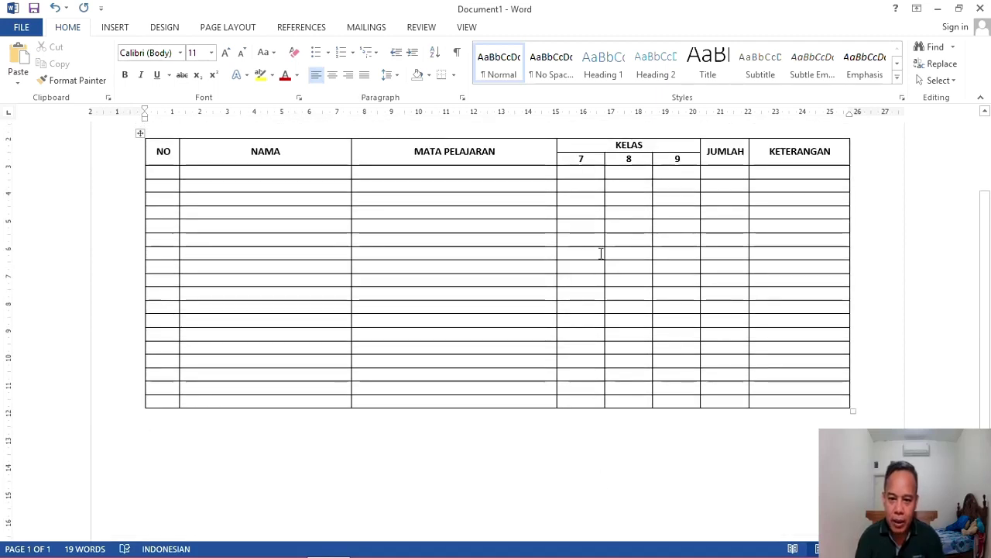
- Add a left tab stop at 17 cm and type the place and date 'Tangerang Selatan, 29 Januari 202'
left_click(612, 114)
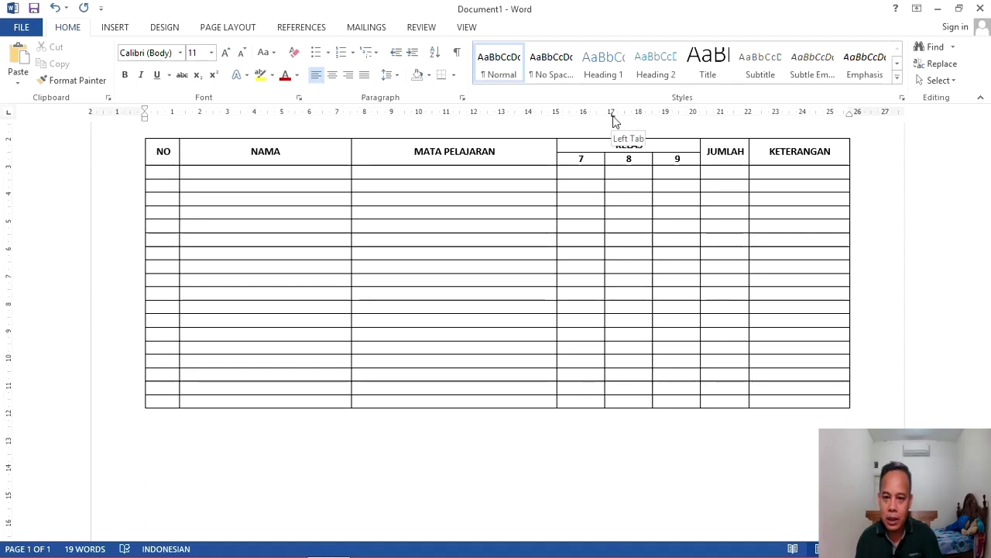
key("Tab")
type("T")
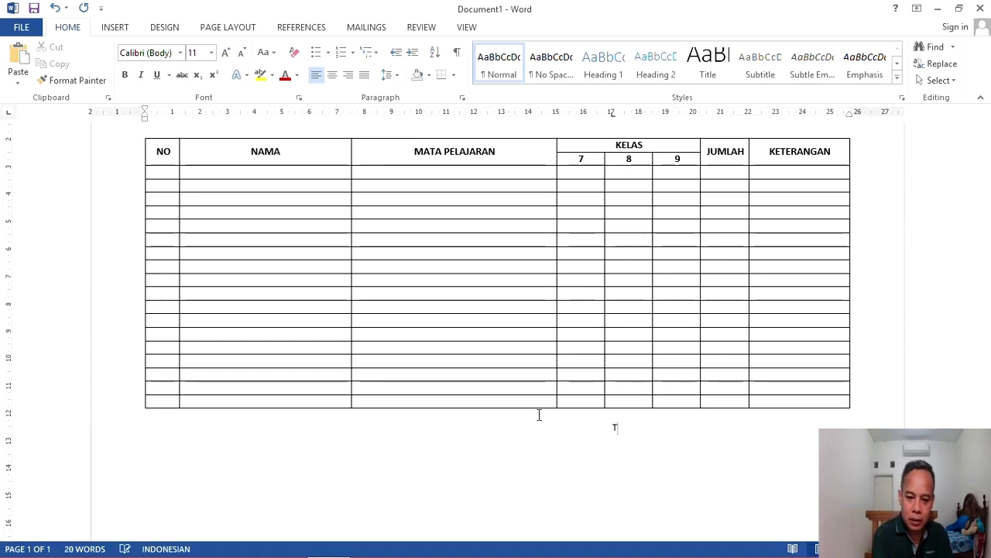
type("angerang ")
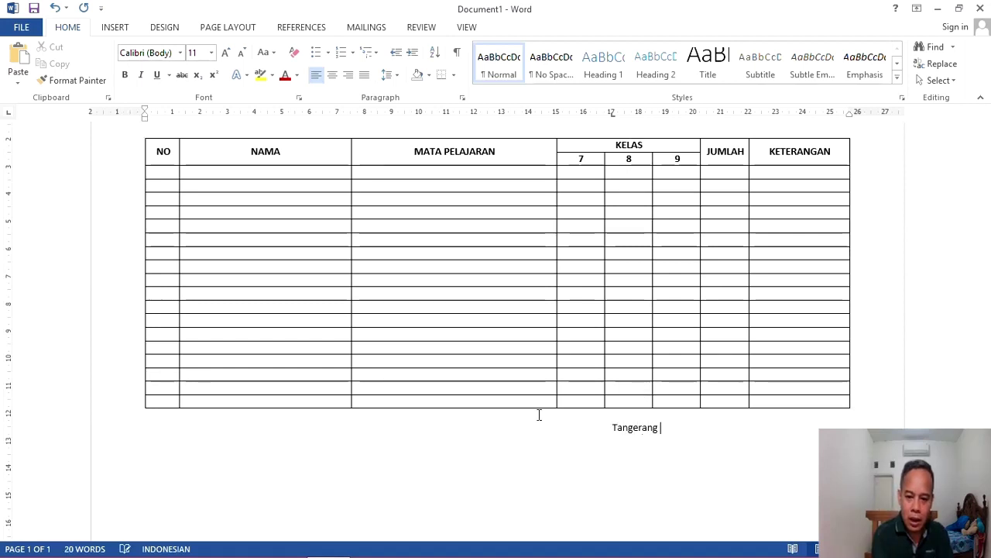
type("Selatan, ")
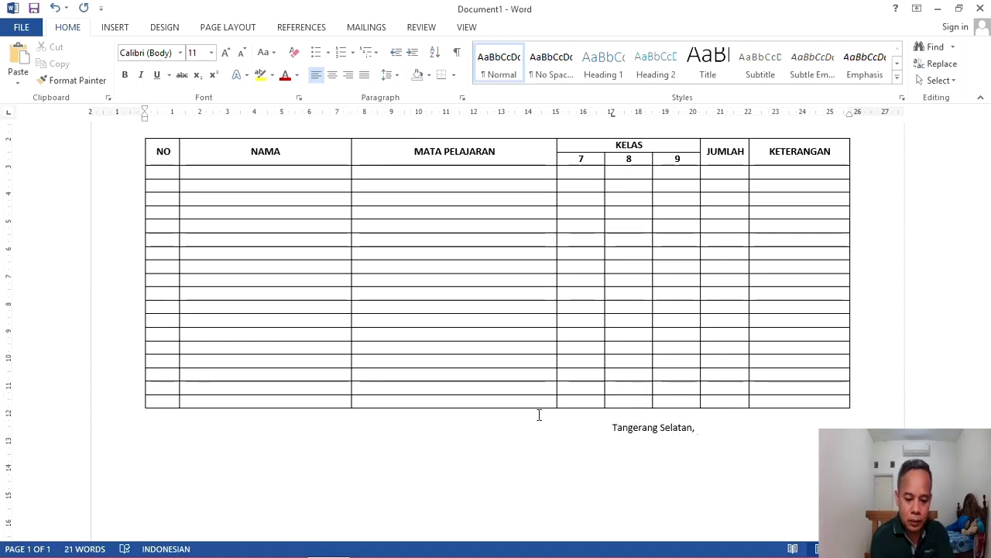
type("29 Jan")
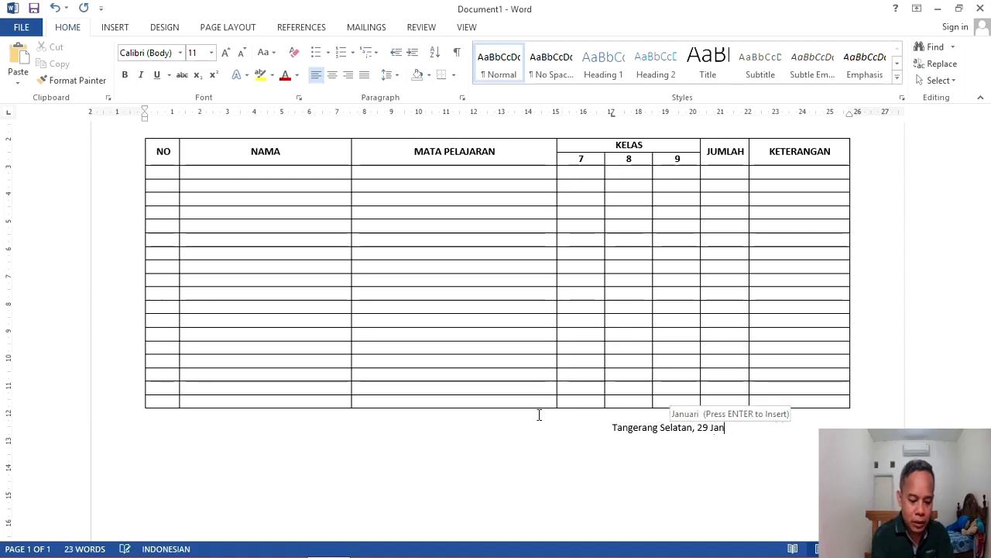
type("uari 2023")
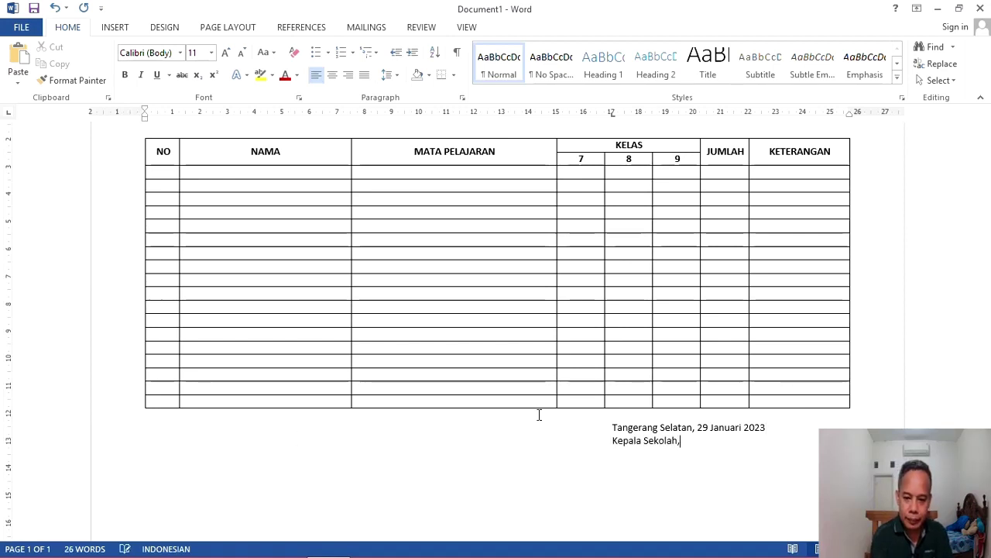
- Type the headmaster's name on the next signature line at the tab stop
key("Down")
key("Down")
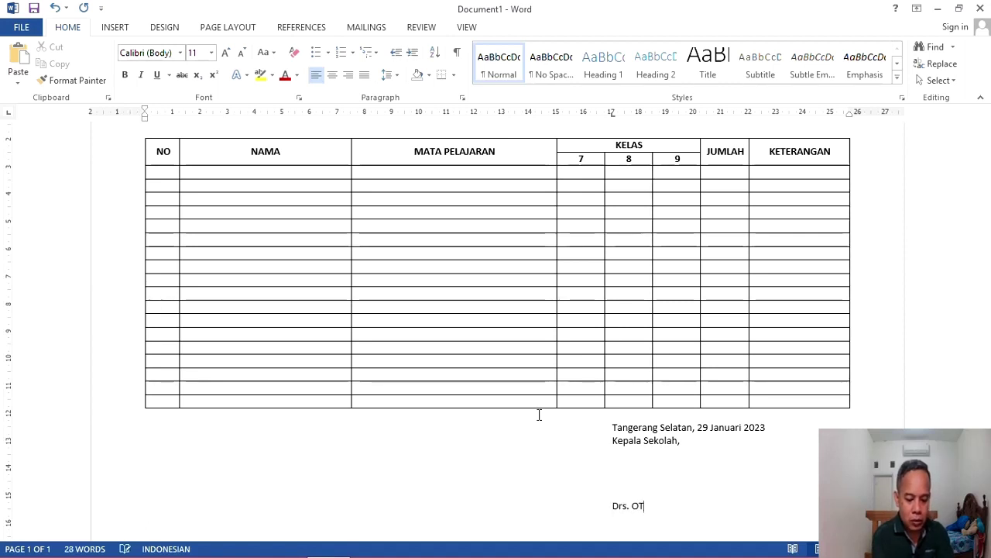
type("ONG KOSASIH")
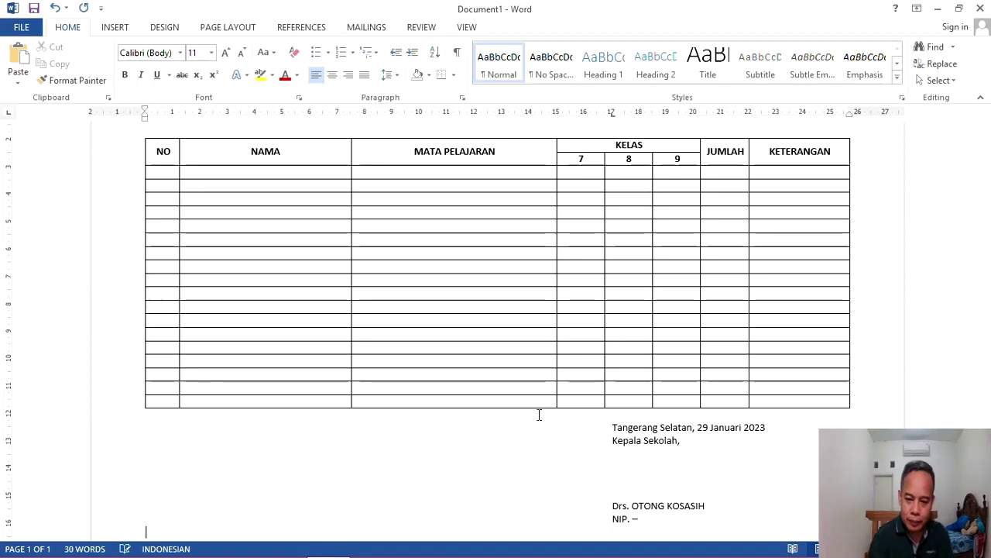
scroll(549, 402, "down", 2)
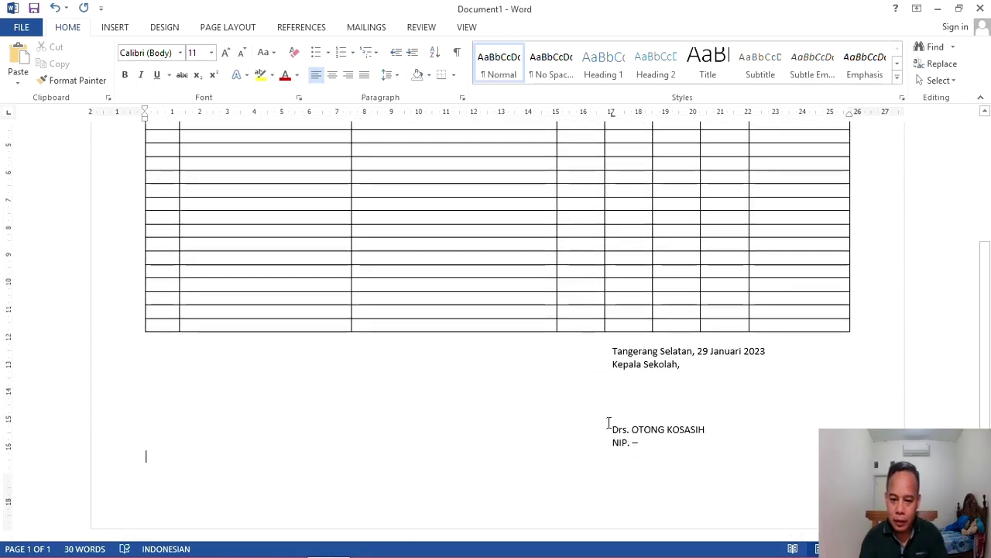
- Make the headmaster's name in the signature bold and underlined
left_click_drag(609, 429, 705, 429)
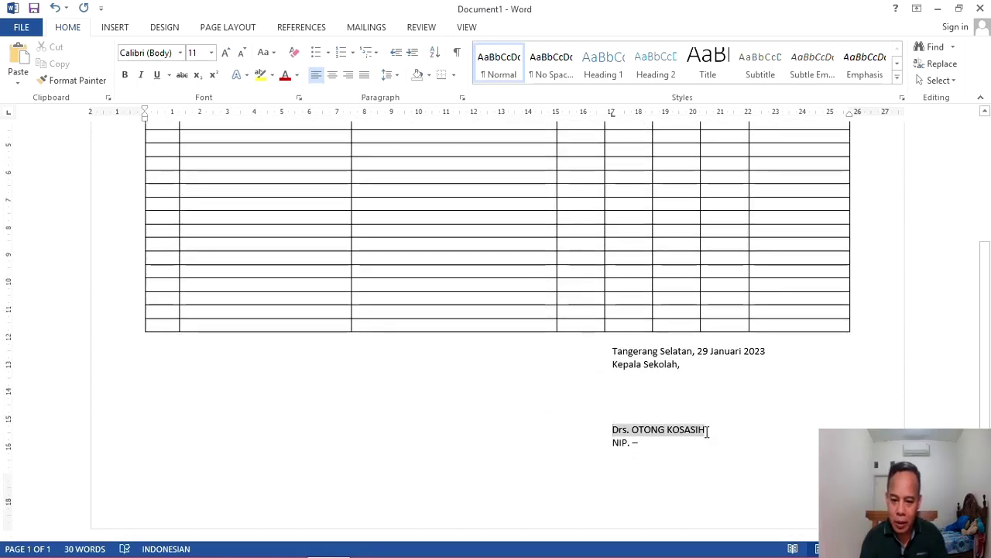
left_click(129, 75)
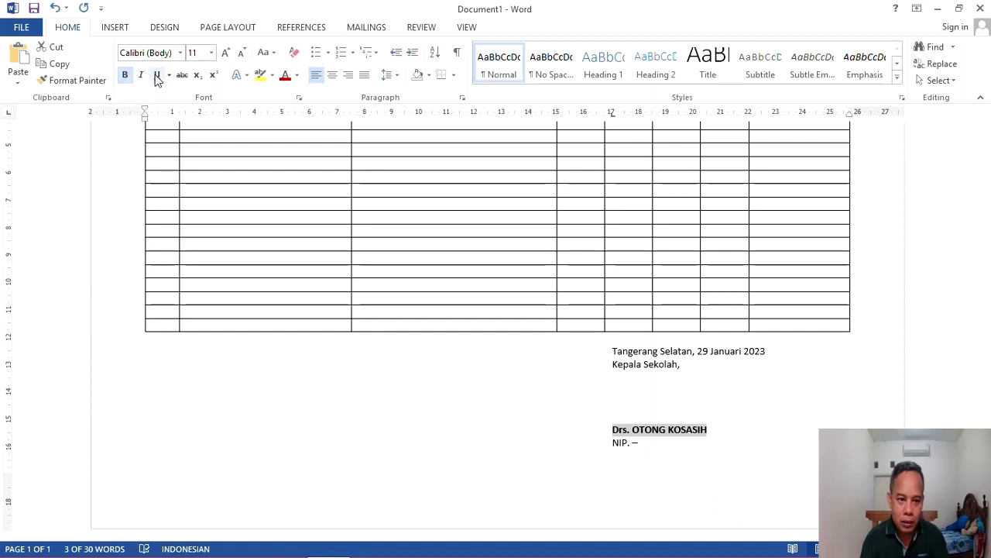
left_click(157, 75)
left_click(688, 403)
- Drag the header row's bottom border down to make the table header taller
scroll(664, 465, "up", 5)
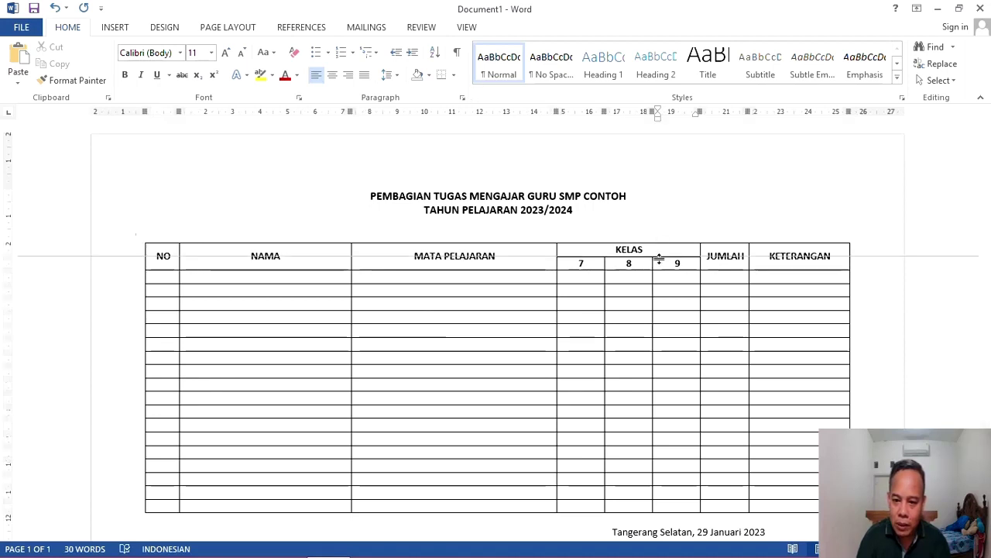
scroll(672, 276, "down", 2)
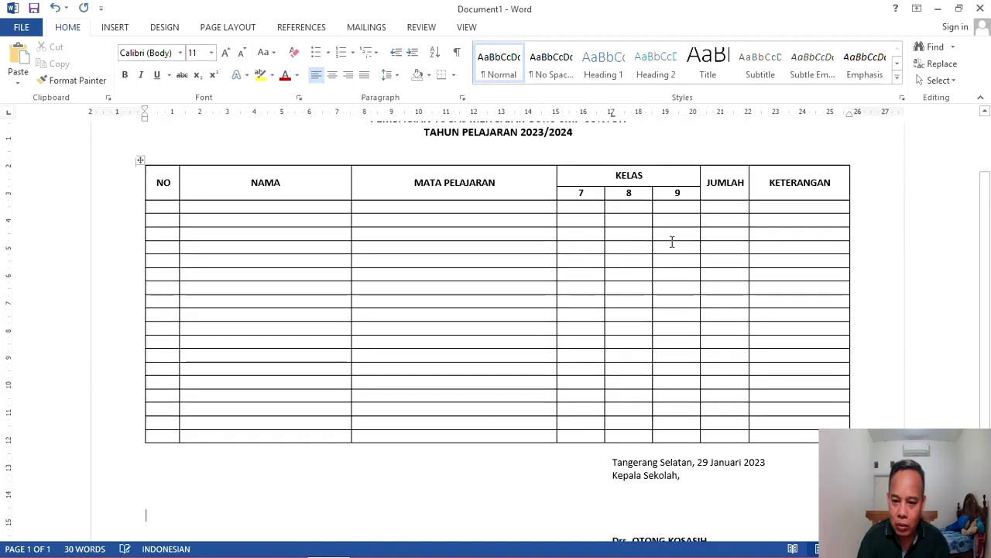
left_click_drag(665, 199, 661, 212)
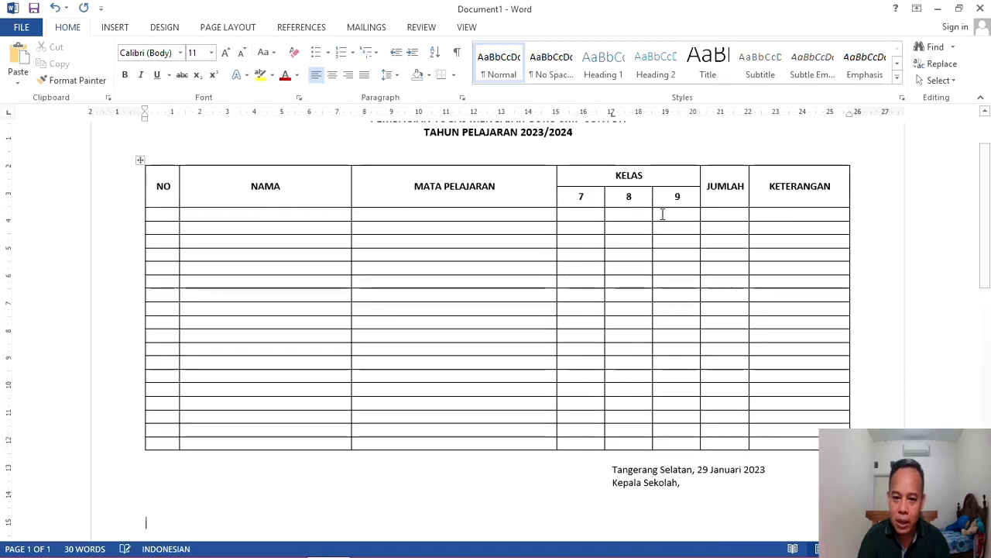
scroll(661, 212, "up", 1)
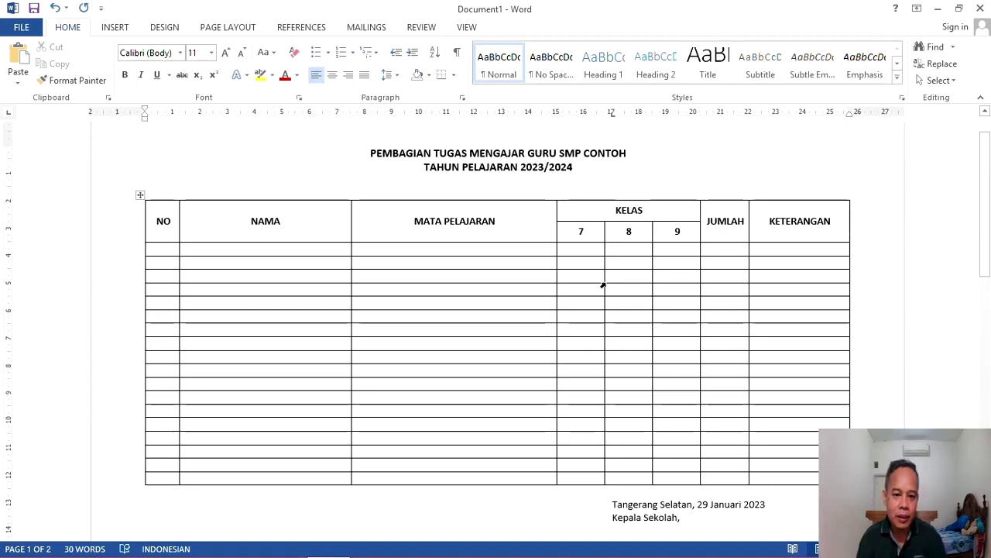
- Select the entire first data row, beneath the NO, NAMA and MATA PELAJARAN headers
left_click(172, 248)
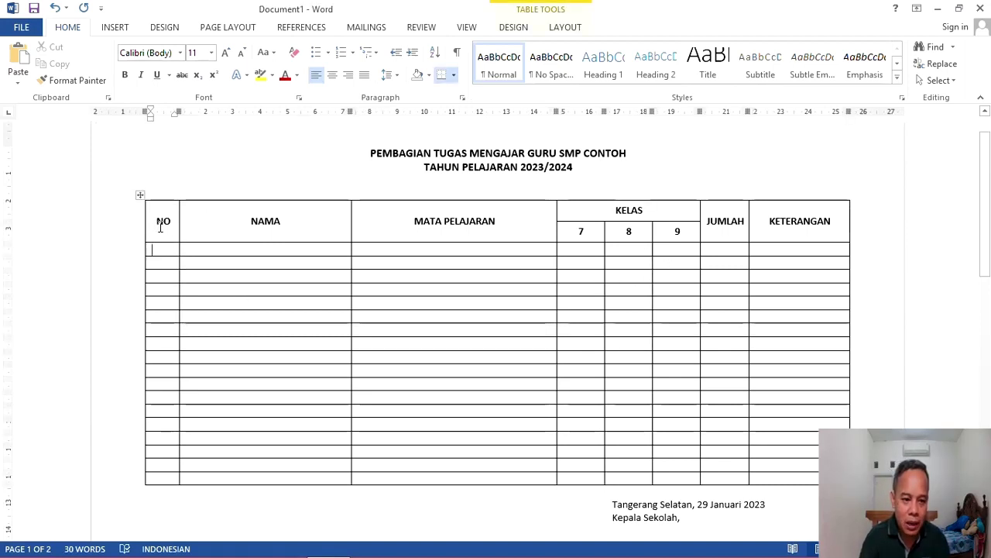
left_click_drag(161, 225, 391, 236)
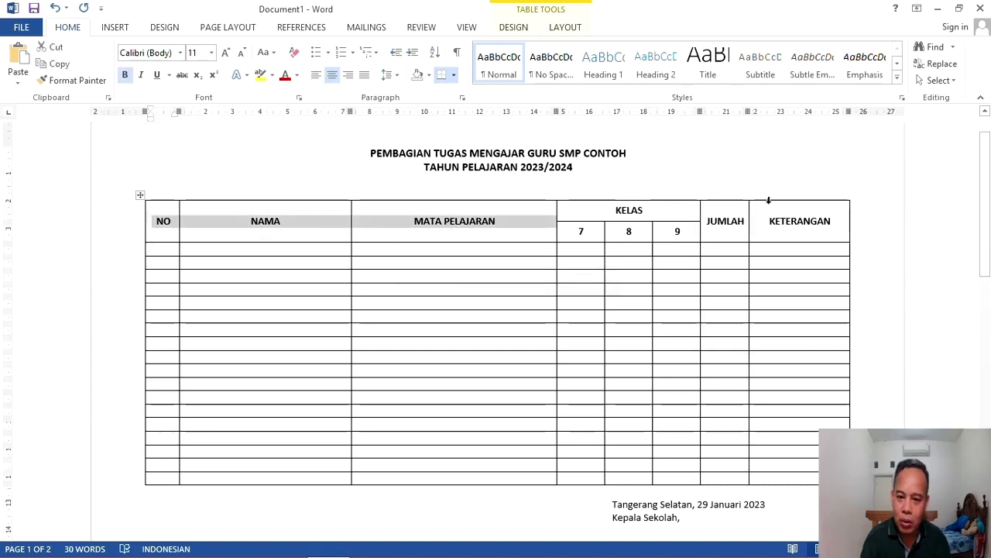
left_click(166, 254)
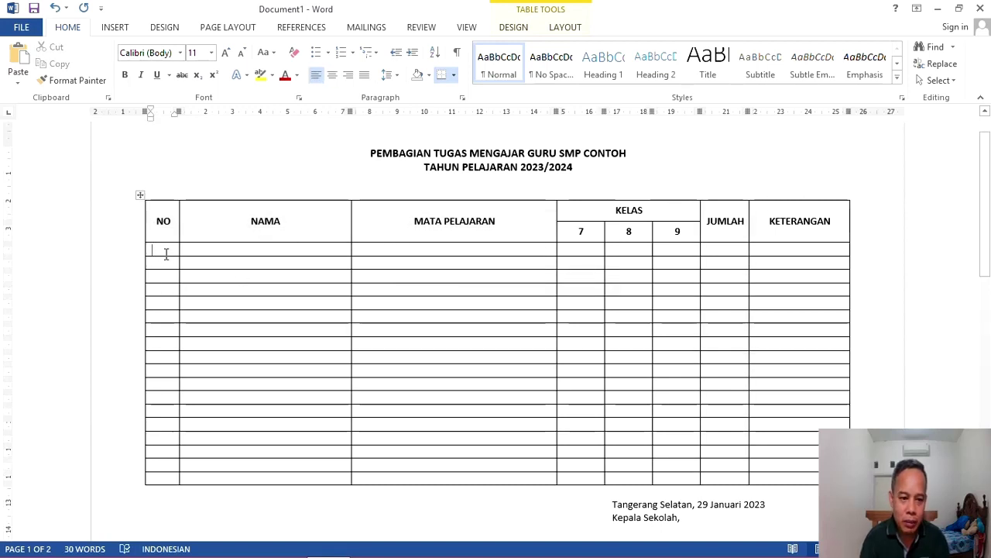
key("shift+Right")
key("shift+Right")
key("shift+Right")
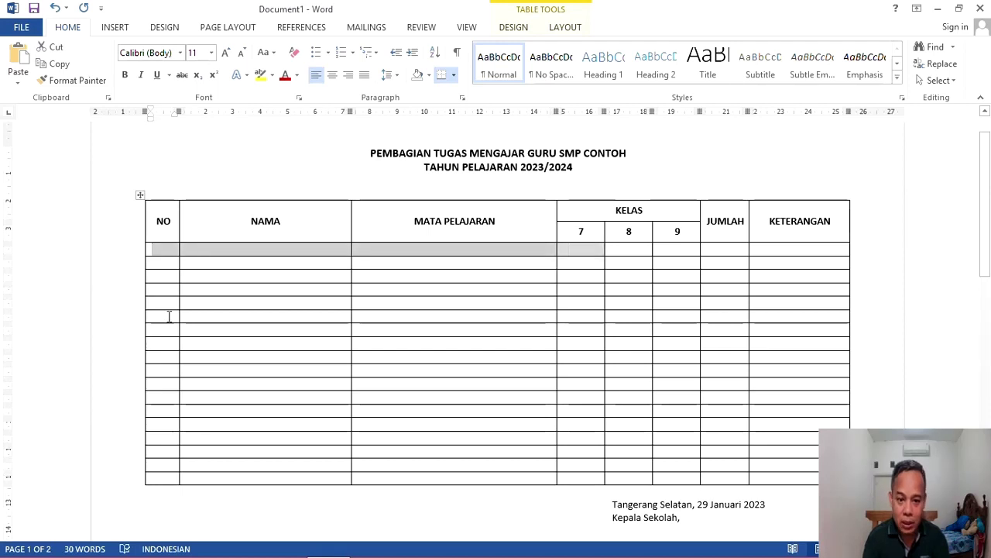
key("shift+Right")
key("shift+Right")
key("shift+Right")
key("shift+Right")
key("shift+Right")
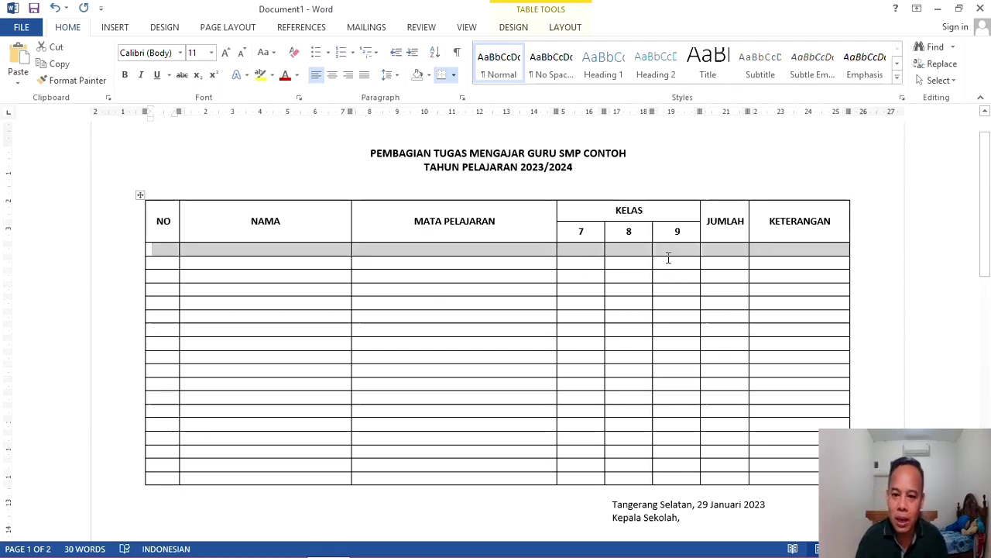
- Give the first data row a double-line top border through Table Properties' Borders and Shading
right_click(668, 253)
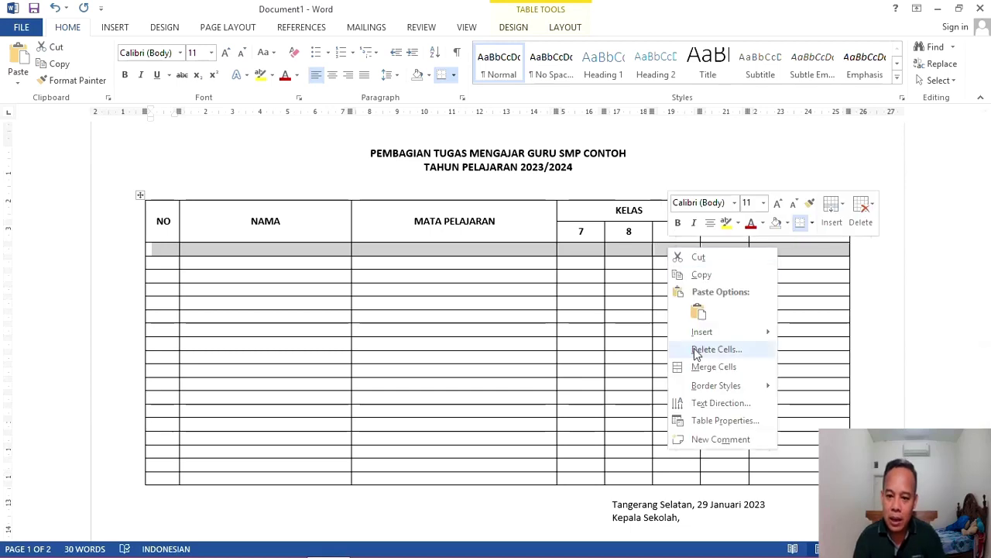
left_click(725, 421)
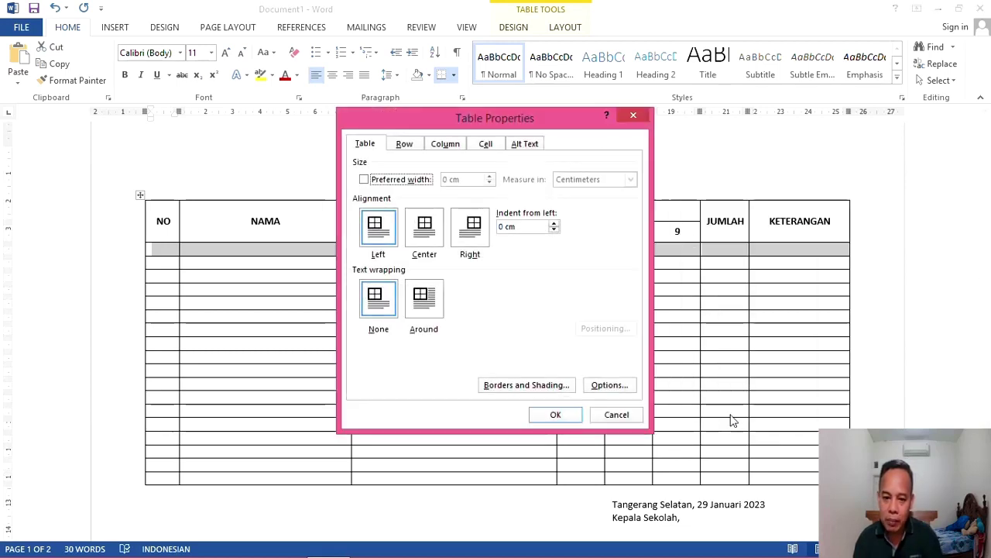
left_click(528, 392)
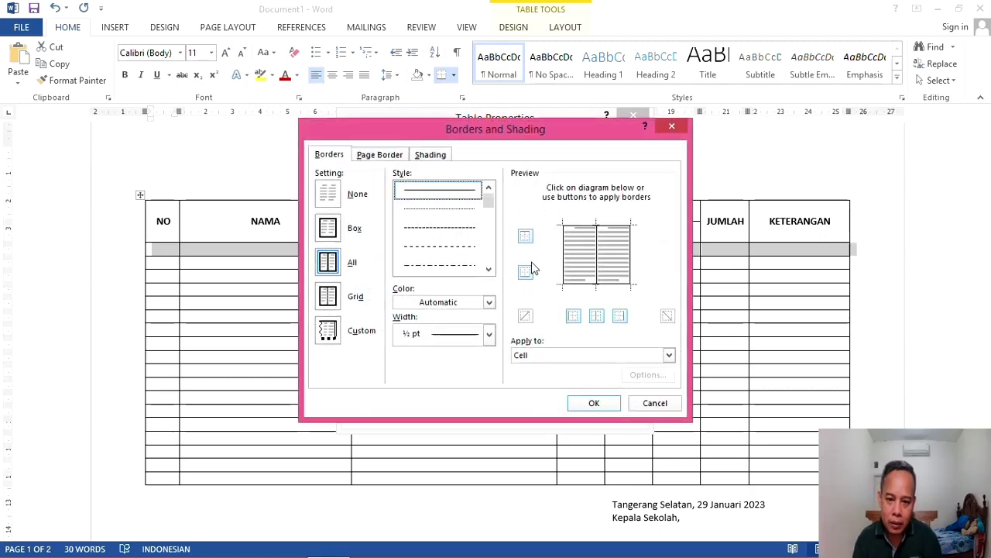
left_click(586, 227)
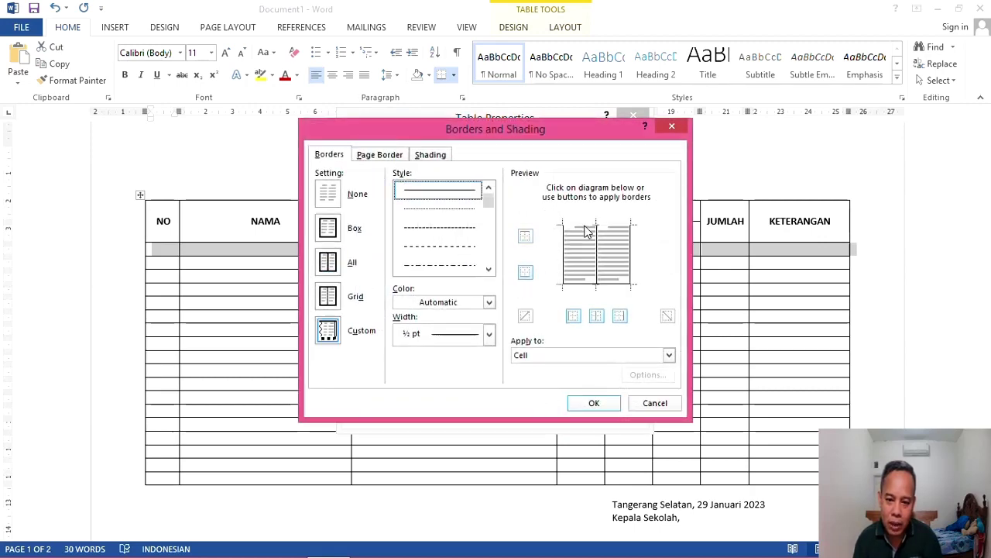
left_click(489, 270)
left_click(458, 259)
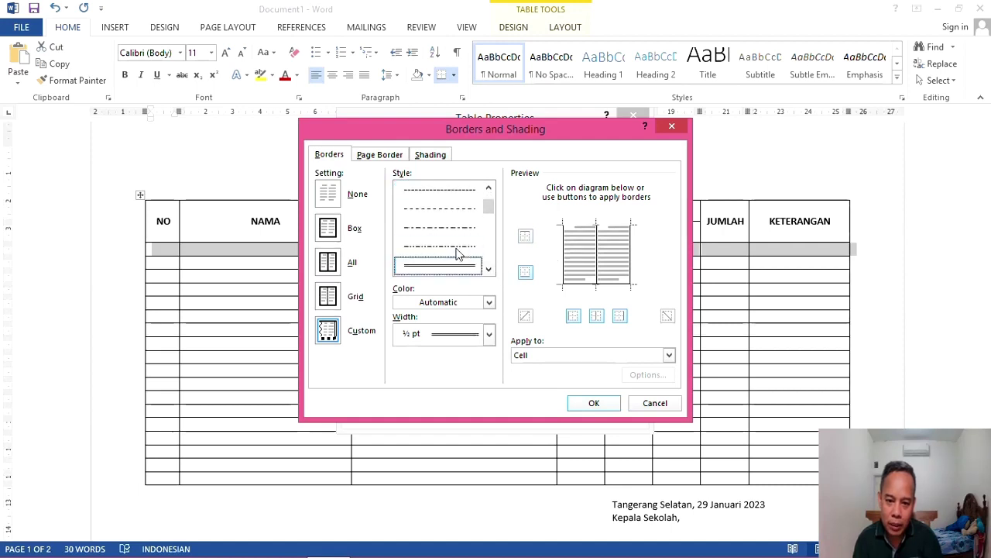
left_click(582, 227)
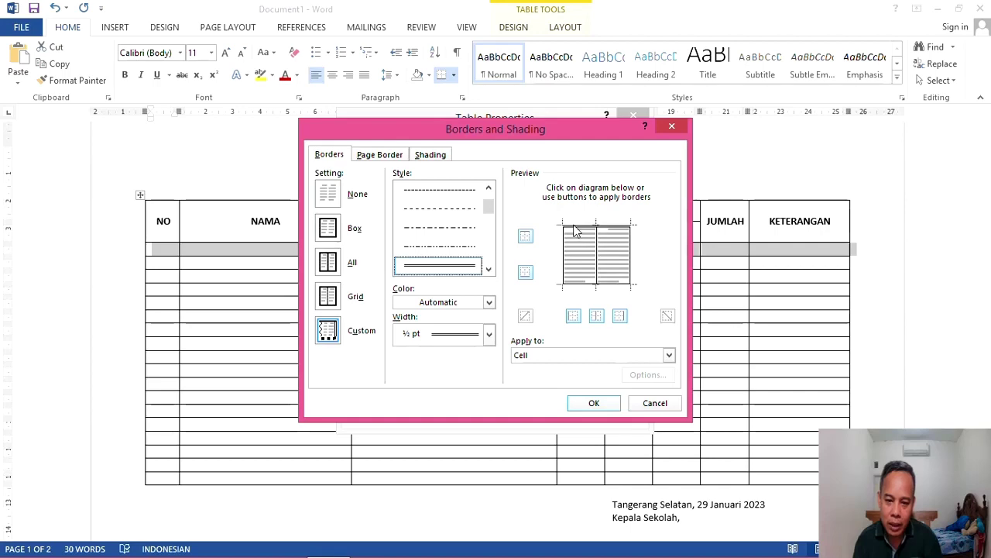
left_click(610, 404)
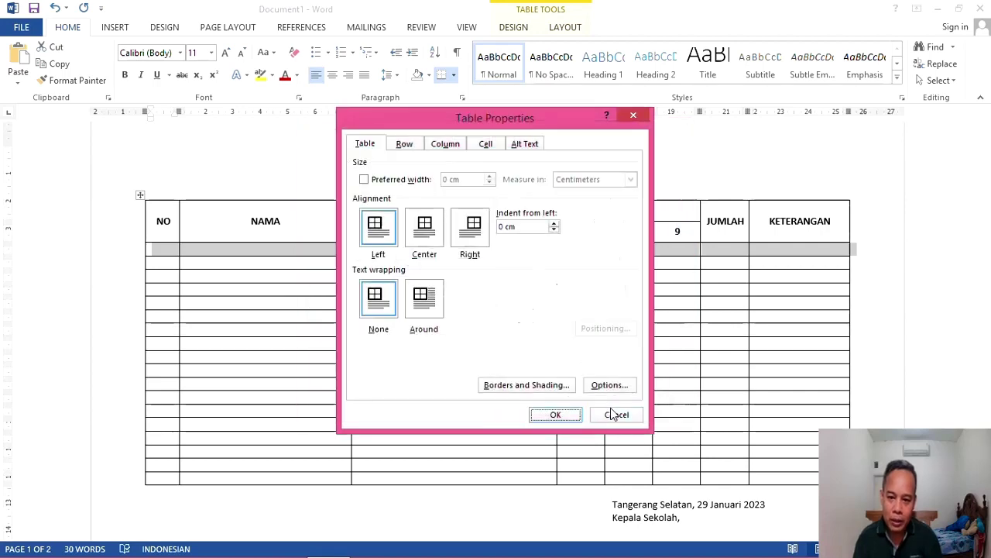
left_click(571, 414)
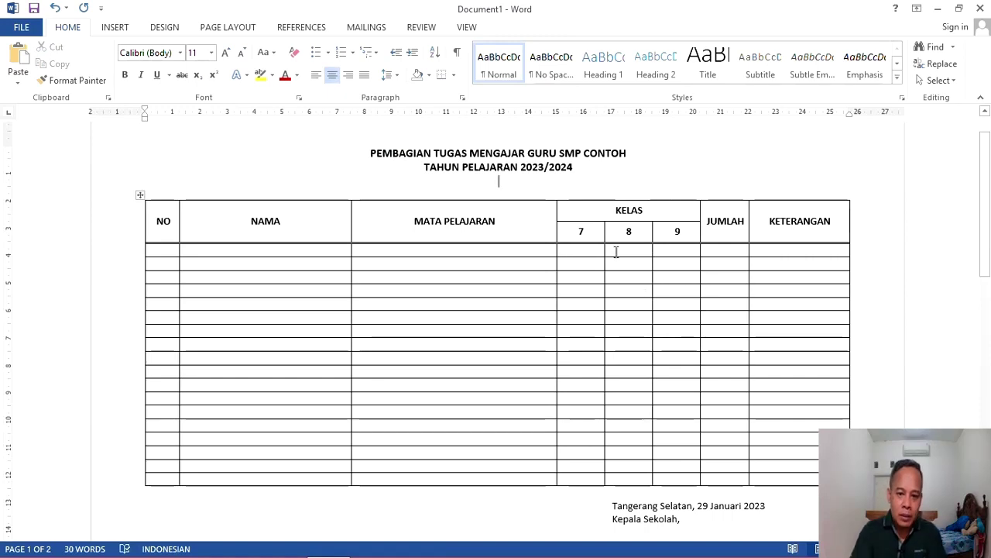
scroll(568, 248, "down", 3)
scroll(700, 234, "up", 3)
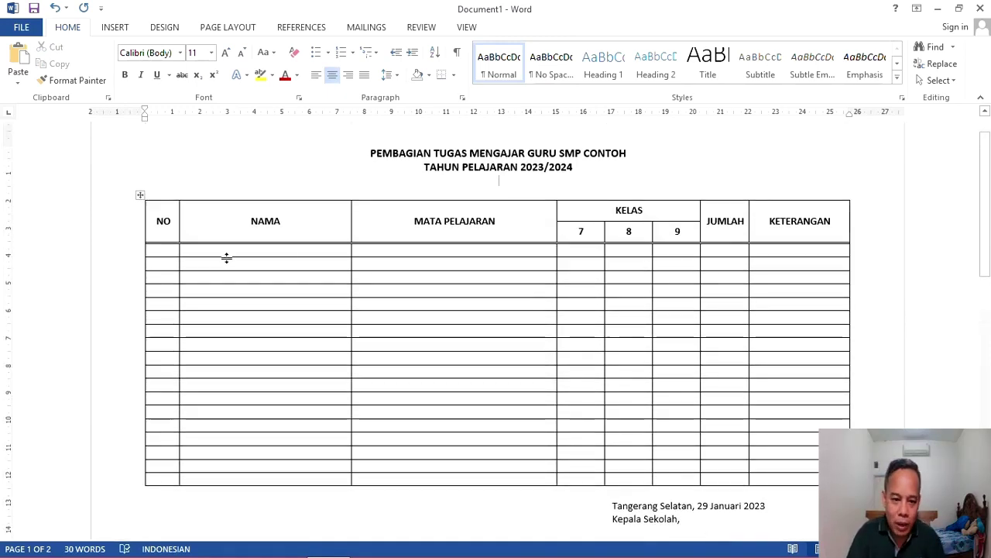
scroll(682, 263, "up", 1)
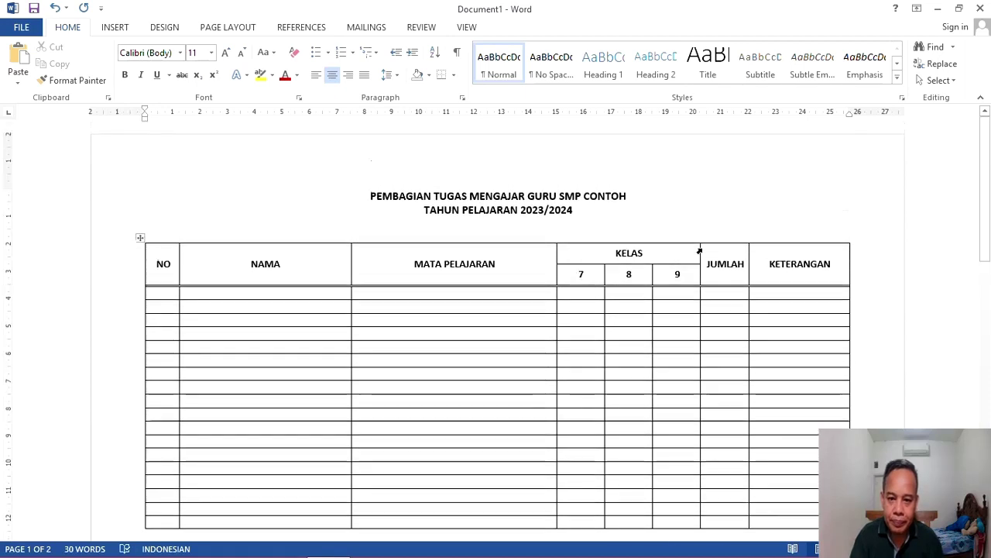
scroll(697, 255, "down", 5)
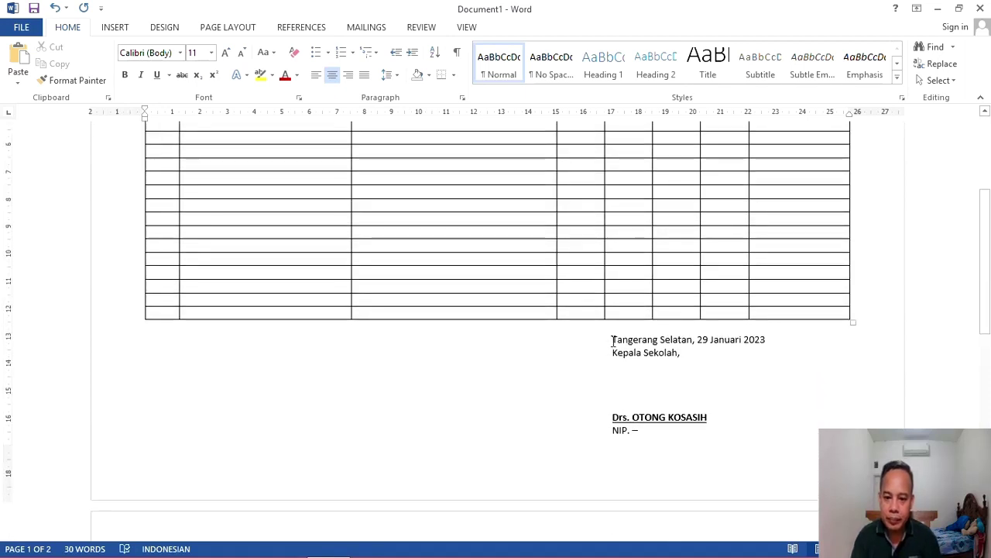
left_click(685, 464)
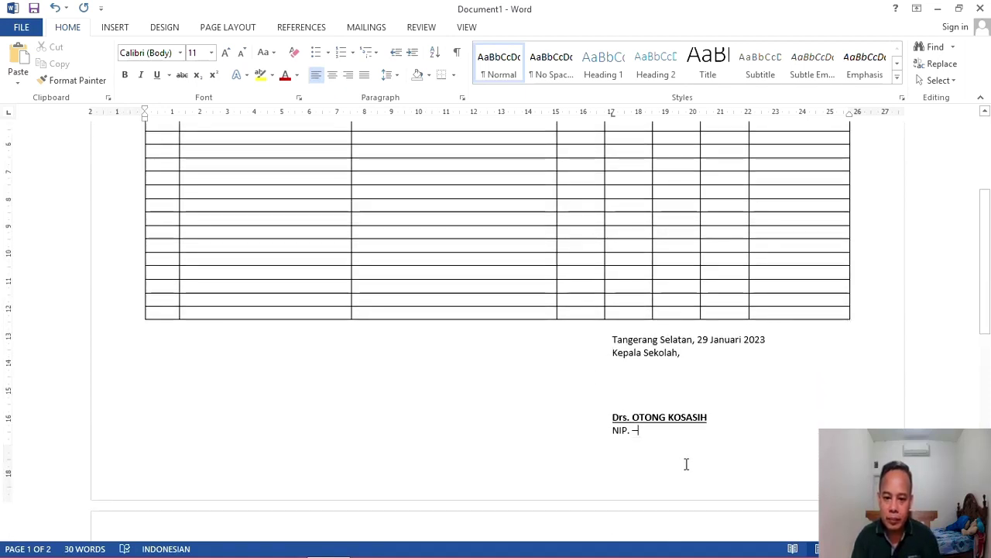
scroll(689, 465, "up", 6)
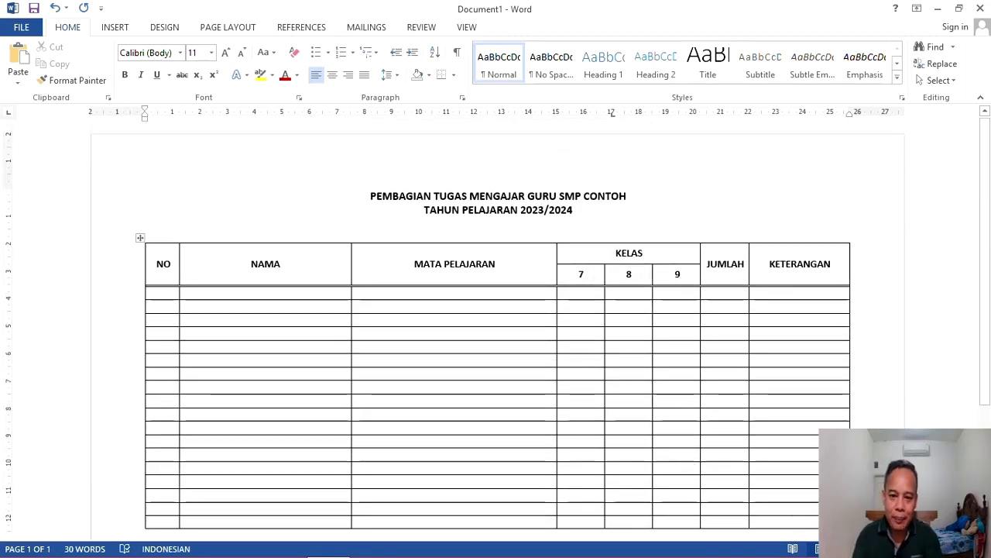
scroll(804, 418, "down", 3)
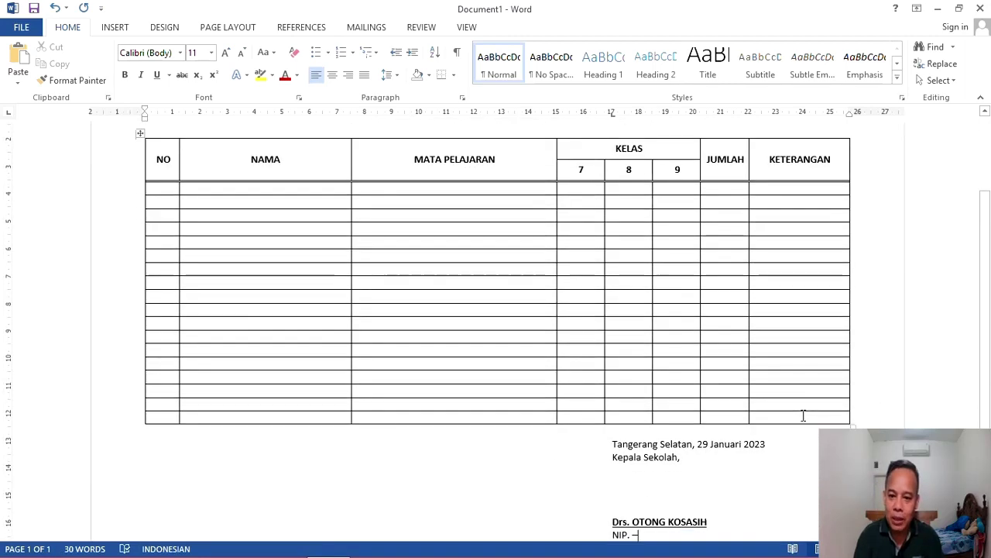
scroll(804, 416, "up", 2)
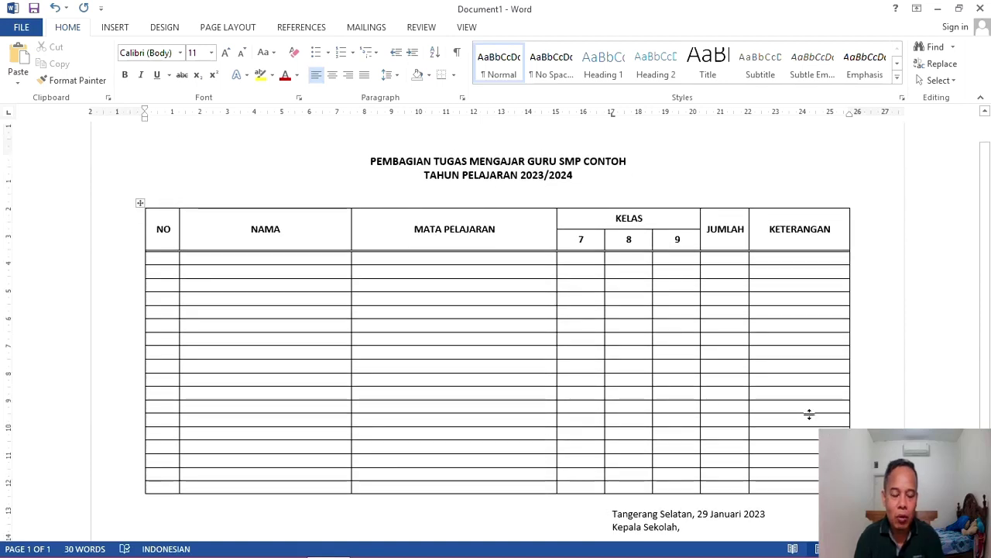